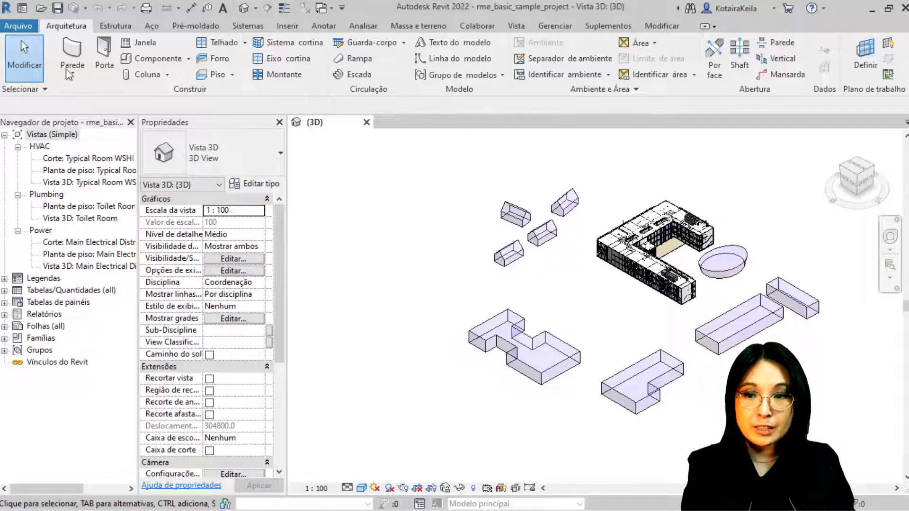
left_click(19, 27)
mouse_move(47, 187)
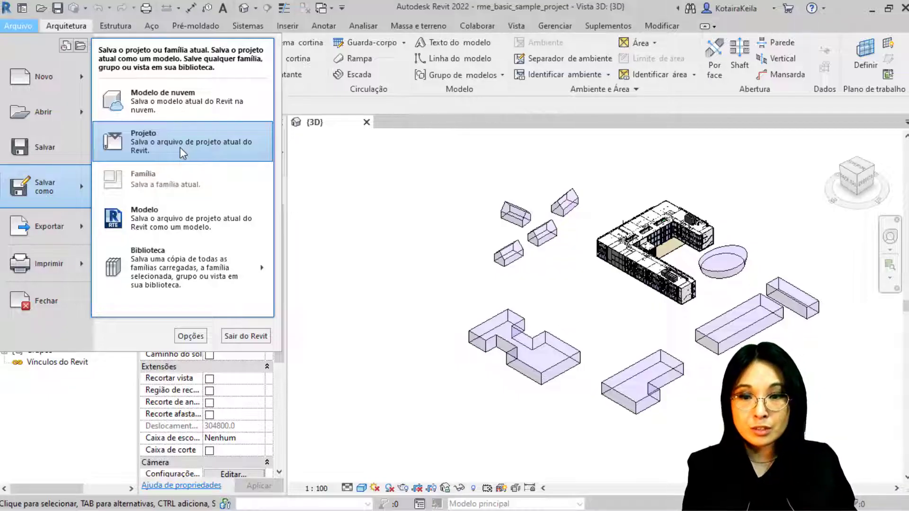
left_click(451, 214)
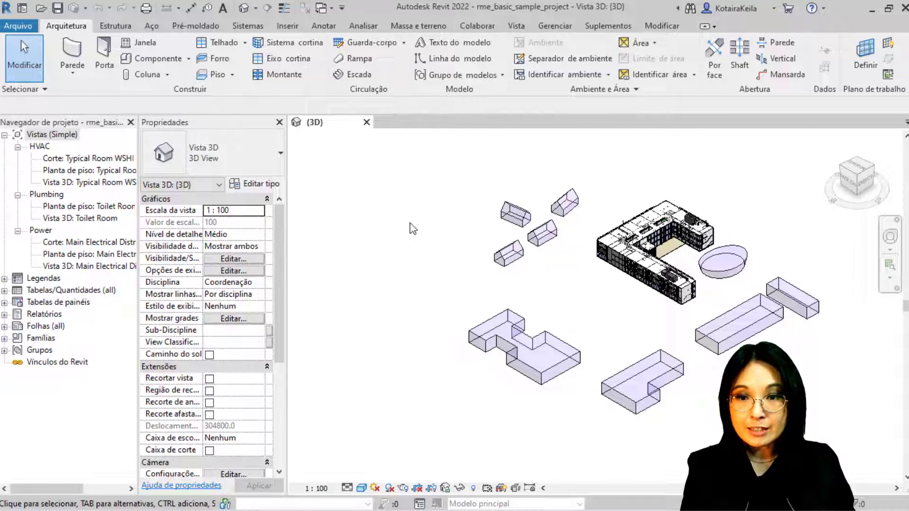
Enable collaboration for the project using the local network option (Em sua rede)
left_click(477, 26)
key("ctrl")
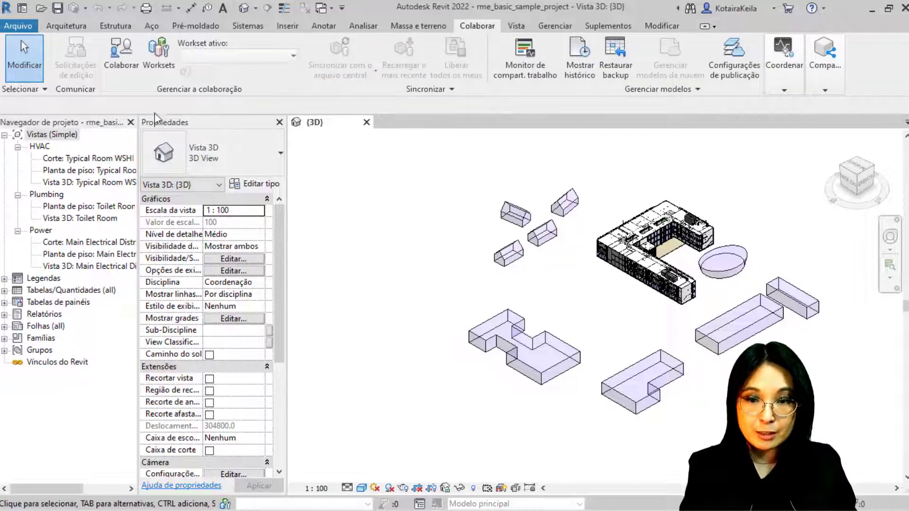
key("ctrl")
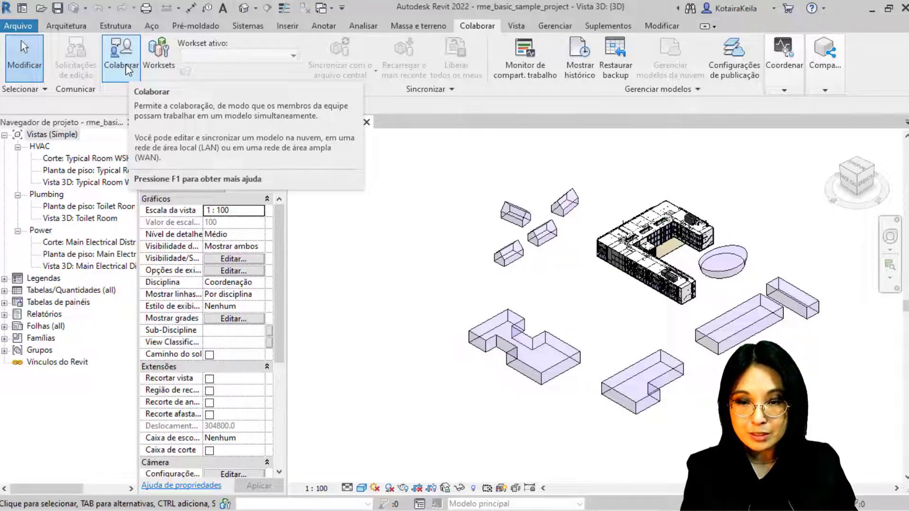
left_click(126, 64)
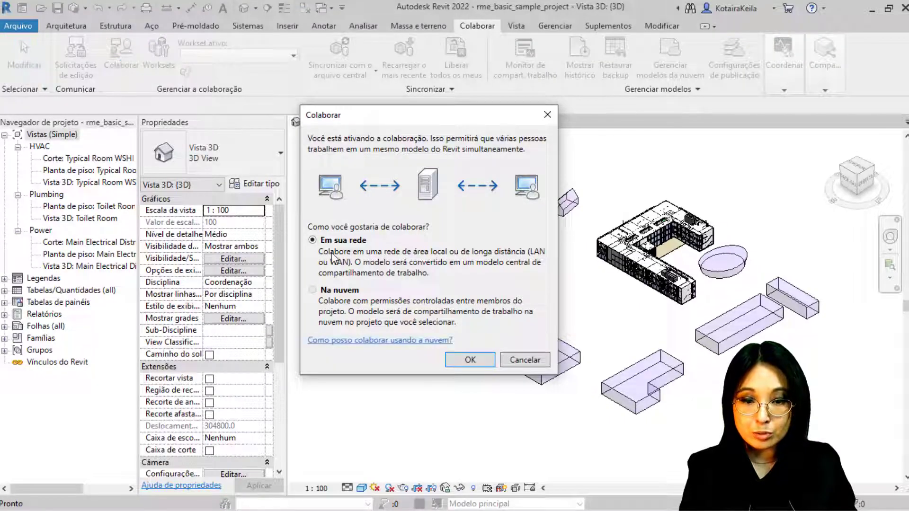
left_click(470, 361)
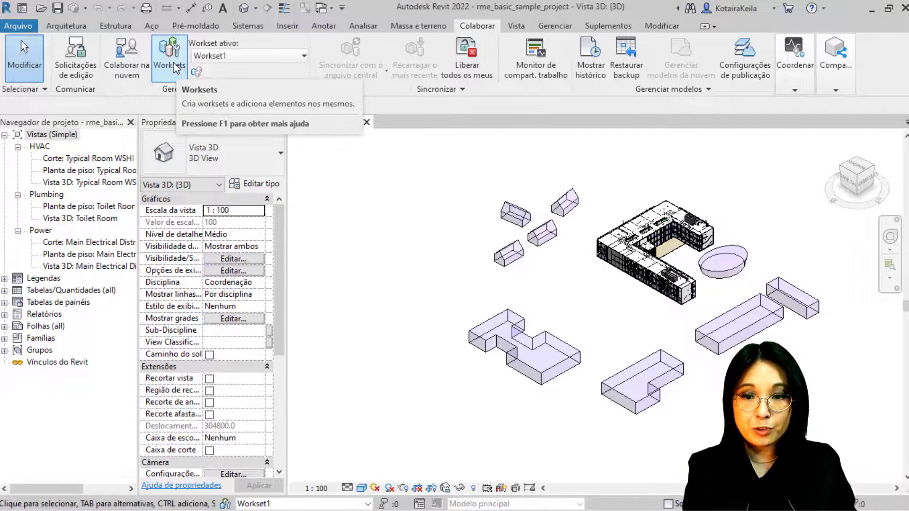
Examine the project's worksets and their editable, owner and visibility settings, then close the list
left_click(174, 65)
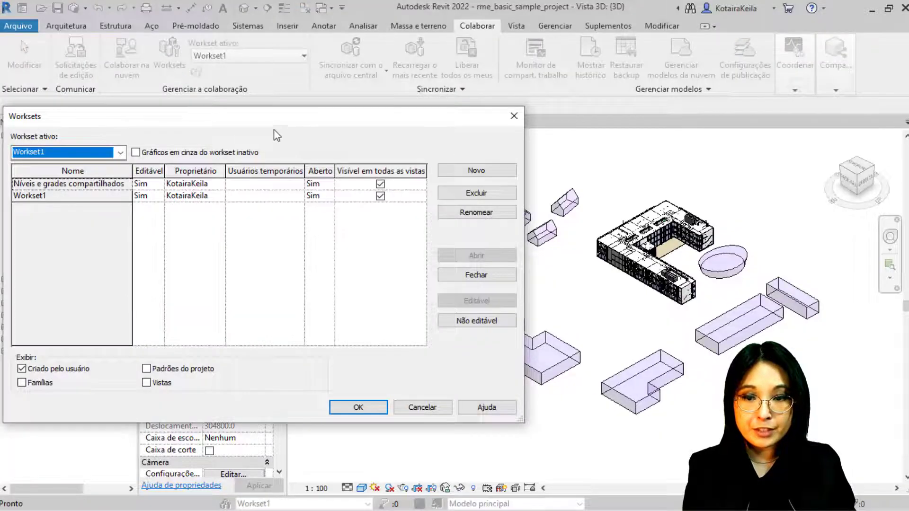
left_click_drag(278, 118, 403, 124)
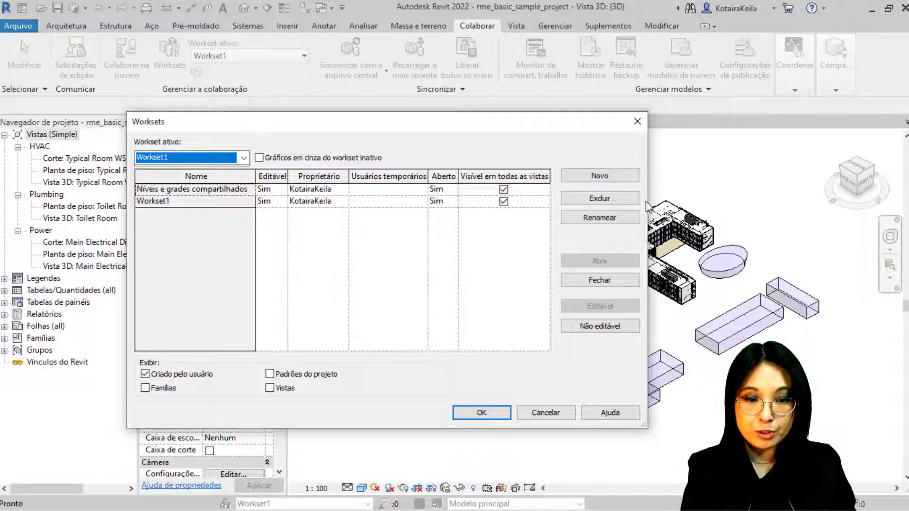
left_click(635, 126)
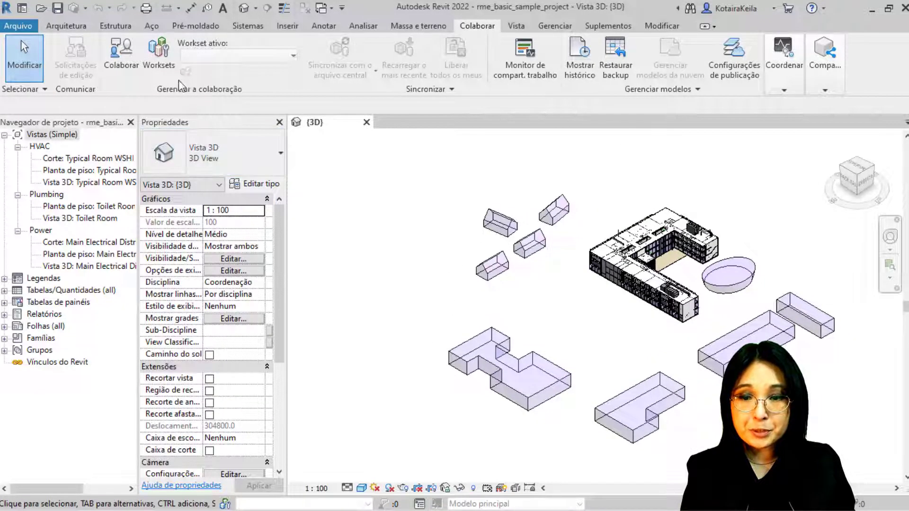
Activate worksharing with levels and grids in "Níveis e eixos compartilhados" and the remaining elements in "Workset1"
left_click(169, 65)
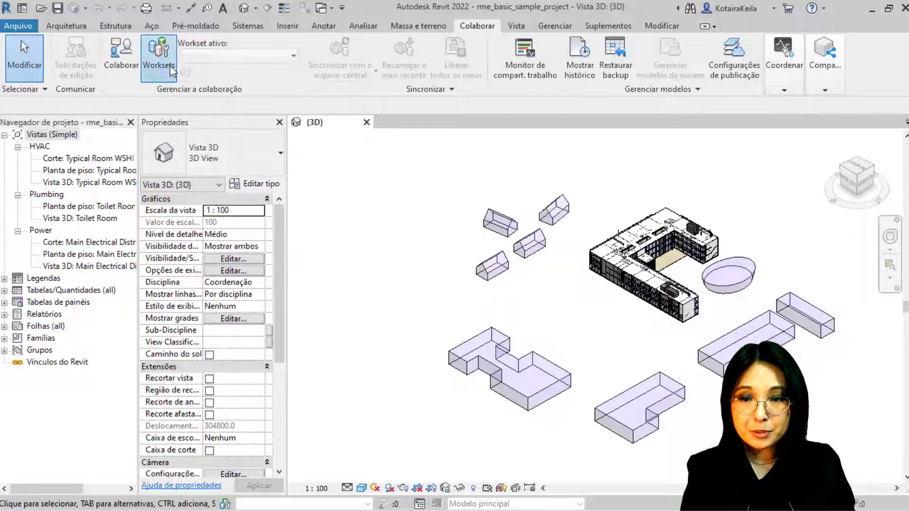
left_click_drag(515, 202, 404, 155)
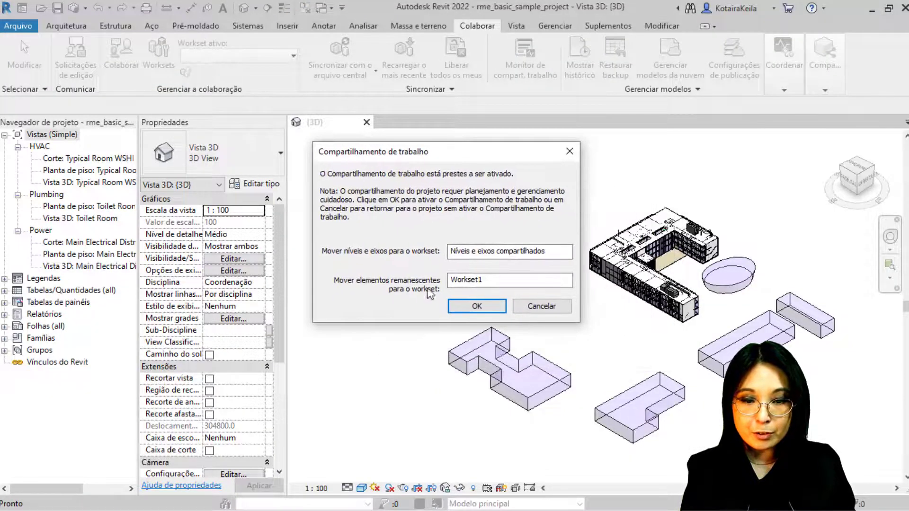
left_click(459, 256)
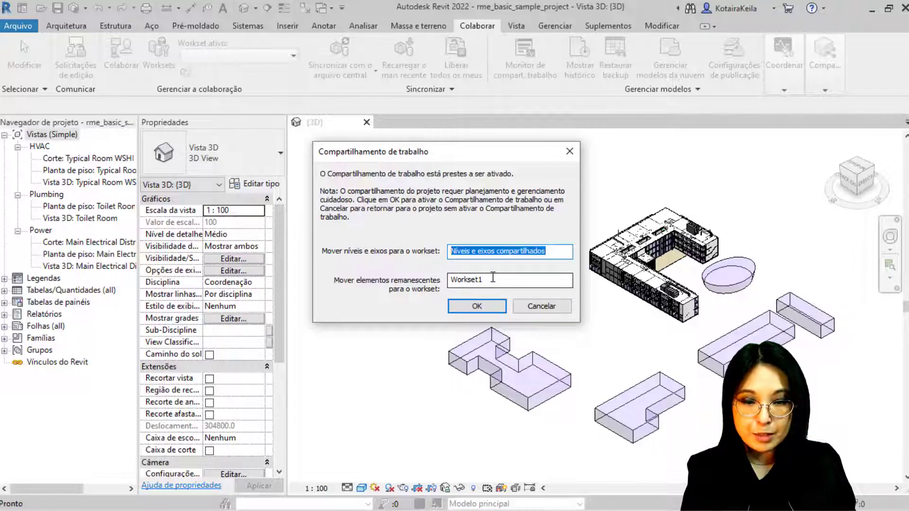
left_click_drag(493, 279, 438, 279)
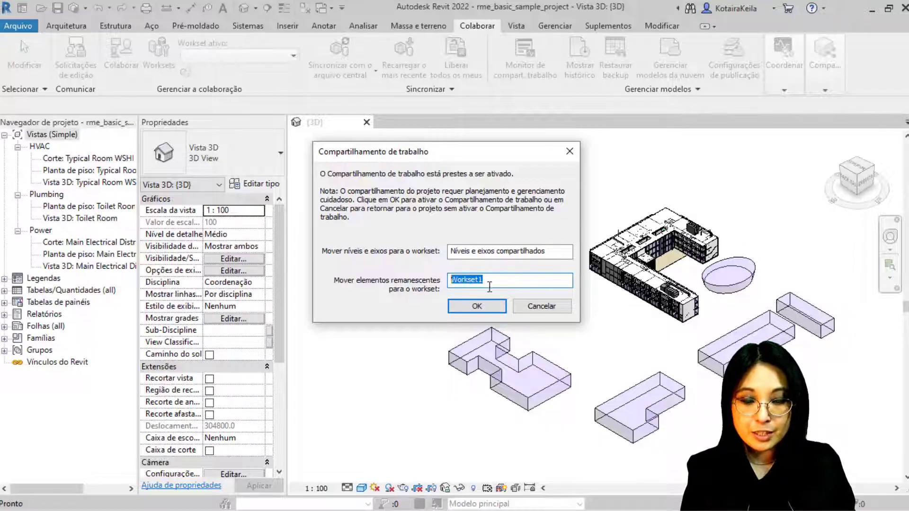
left_click(476, 307)
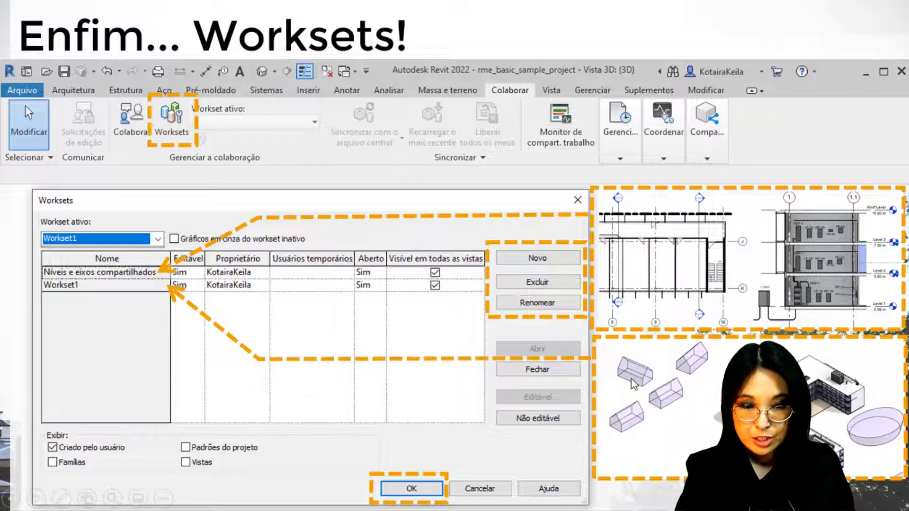
left_click(560, 260)
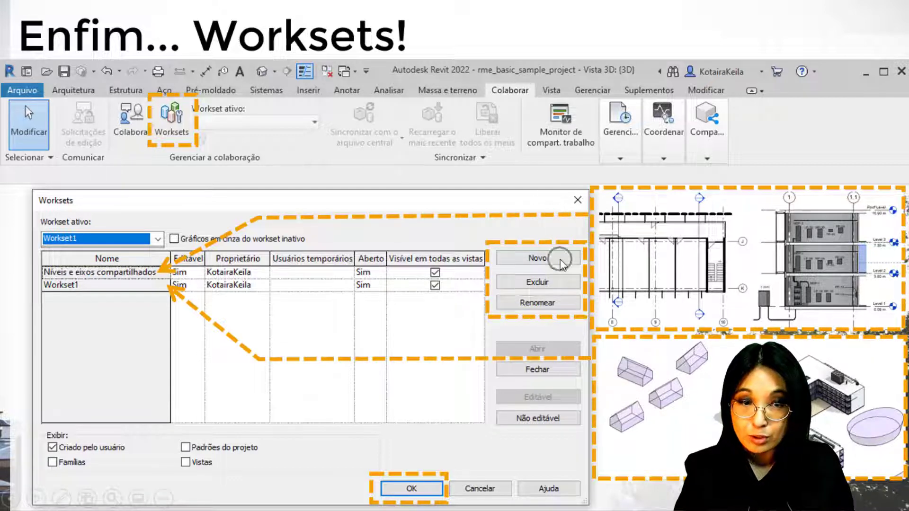
left_click(556, 289)
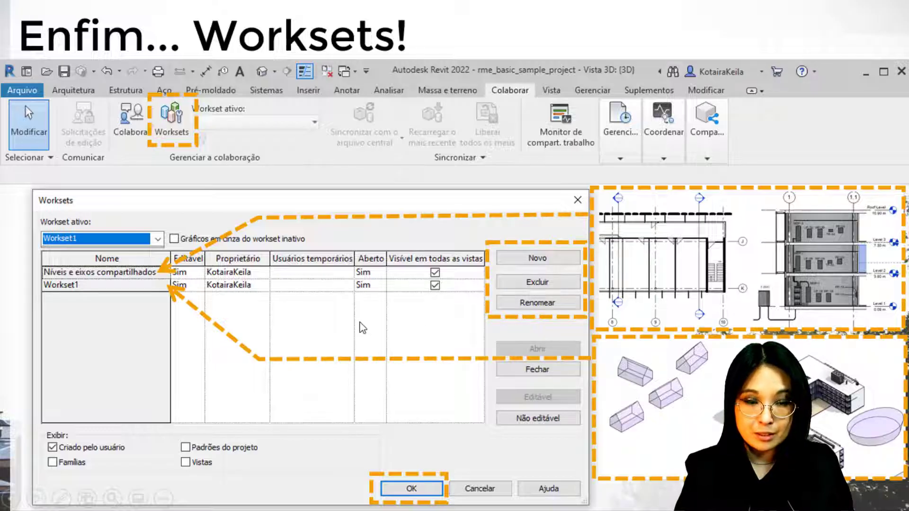
left_click(540, 307)
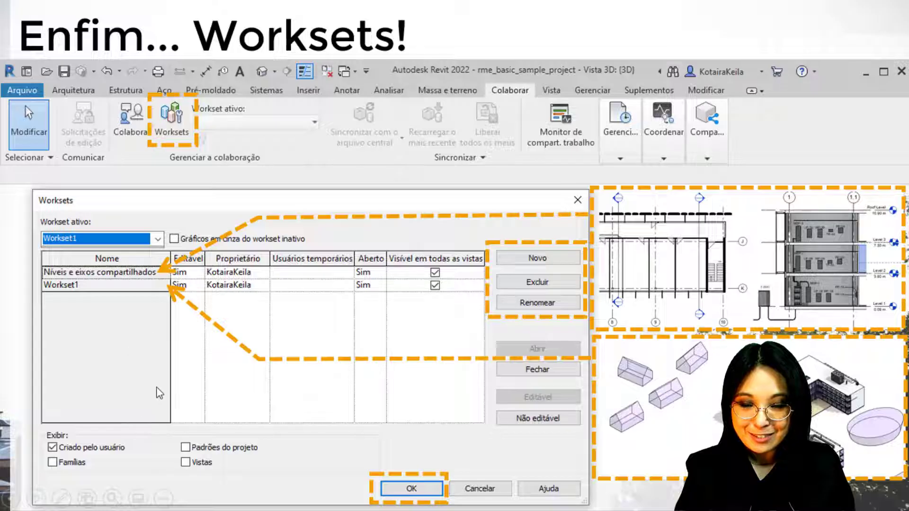
left_click(117, 453)
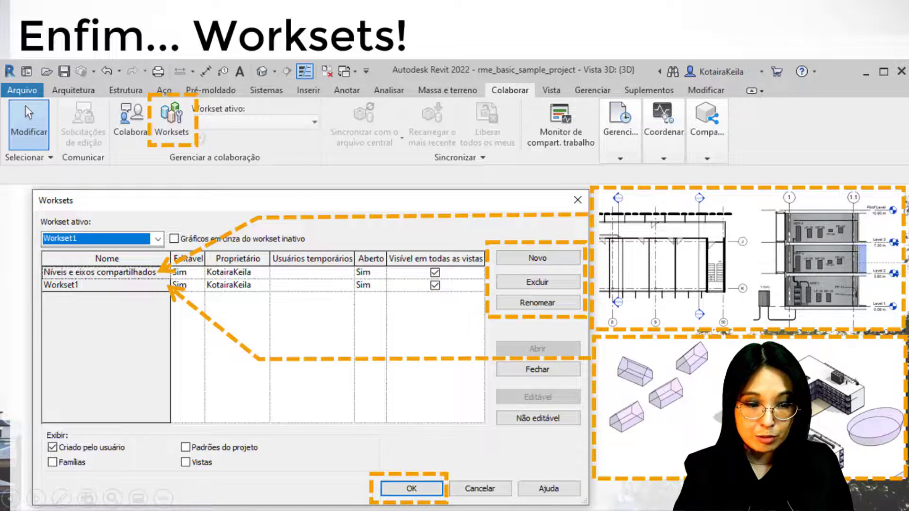
key("Right")
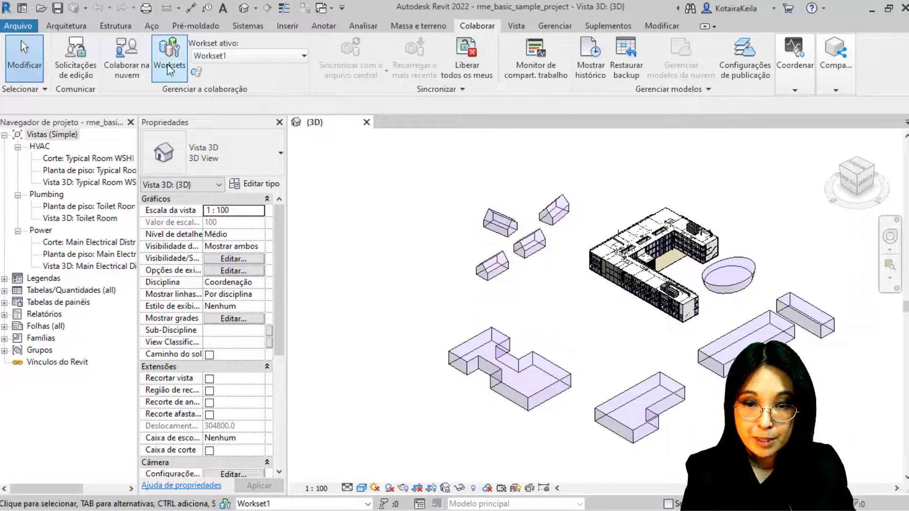
Create three worksets named Nivel 1, Nivel 2 and Nivel 3, each visible in all views
left_click(167, 67)
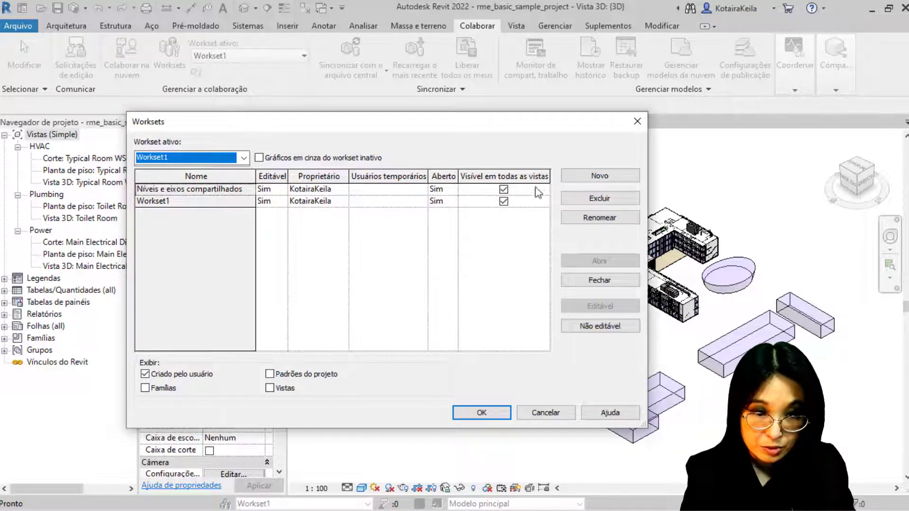
left_click(600, 176)
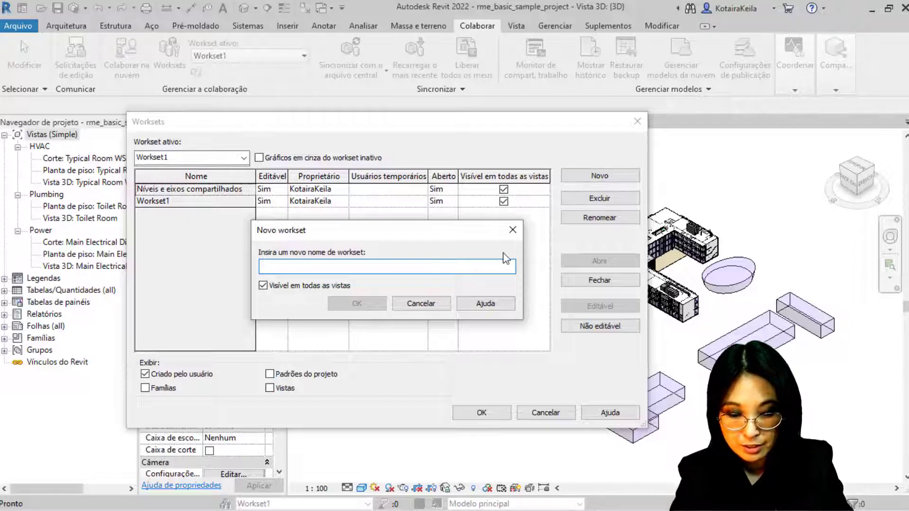
type("Nivel 1")
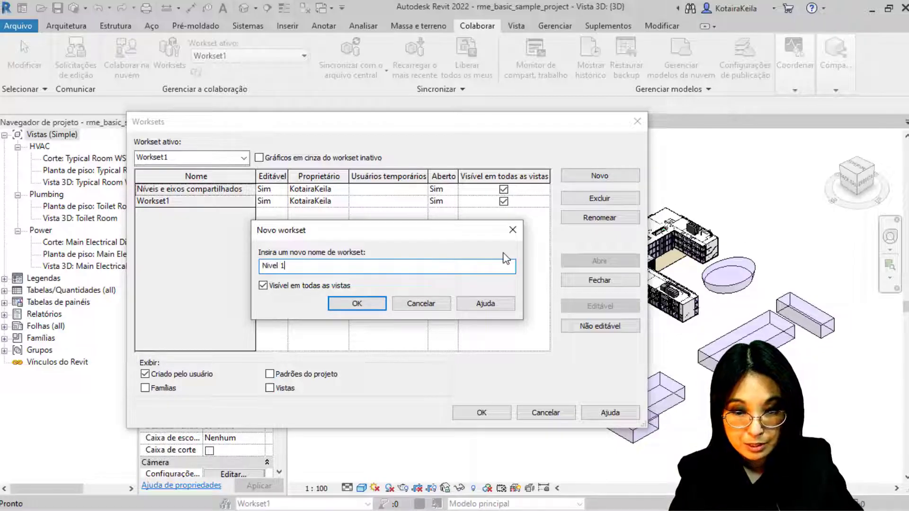
key("Return")
left_click(599, 176)
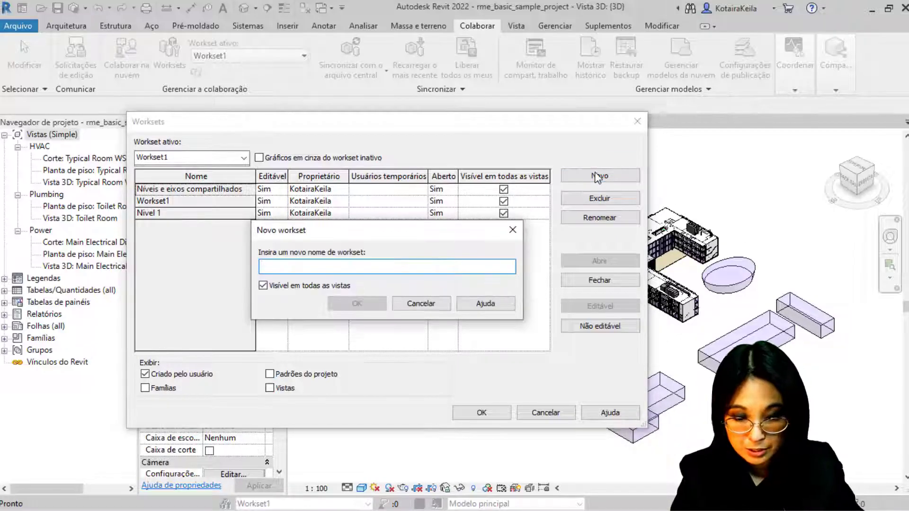
type("Nivel 2")
key("Return")
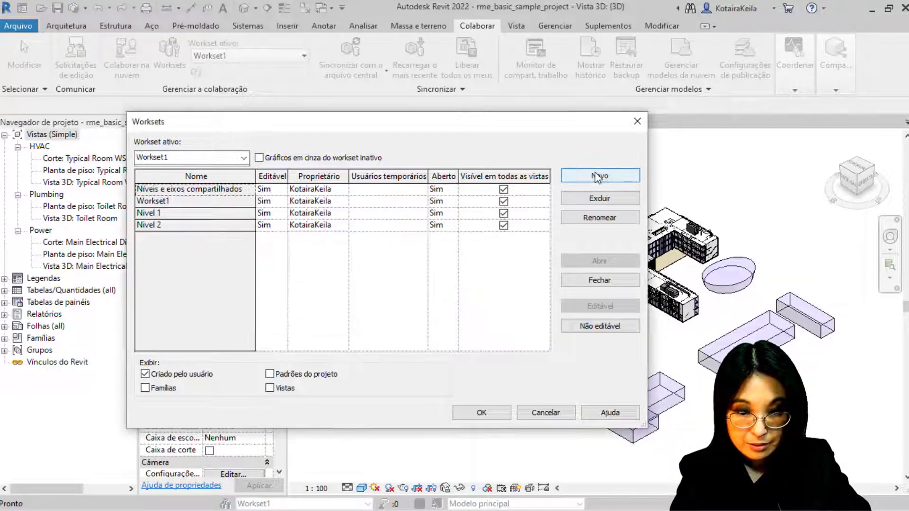
left_click(599, 176)
type("Nivel 3")
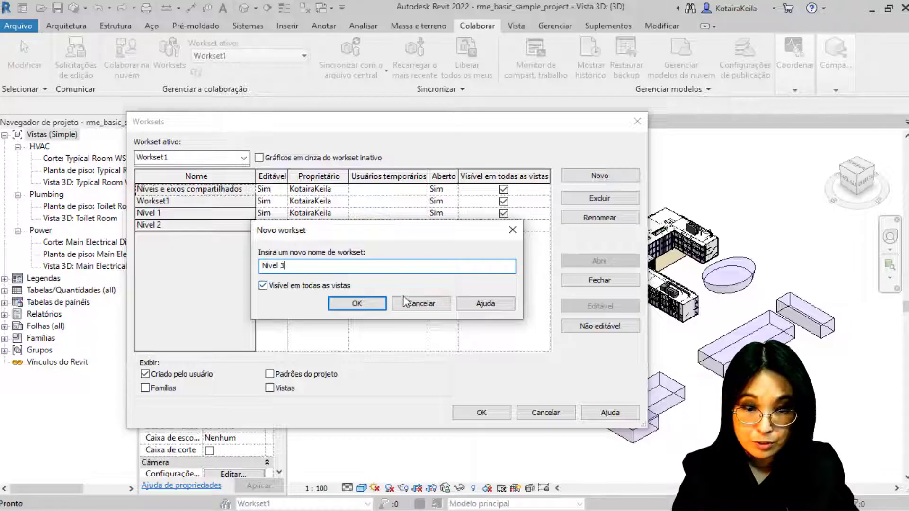
left_click(367, 305)
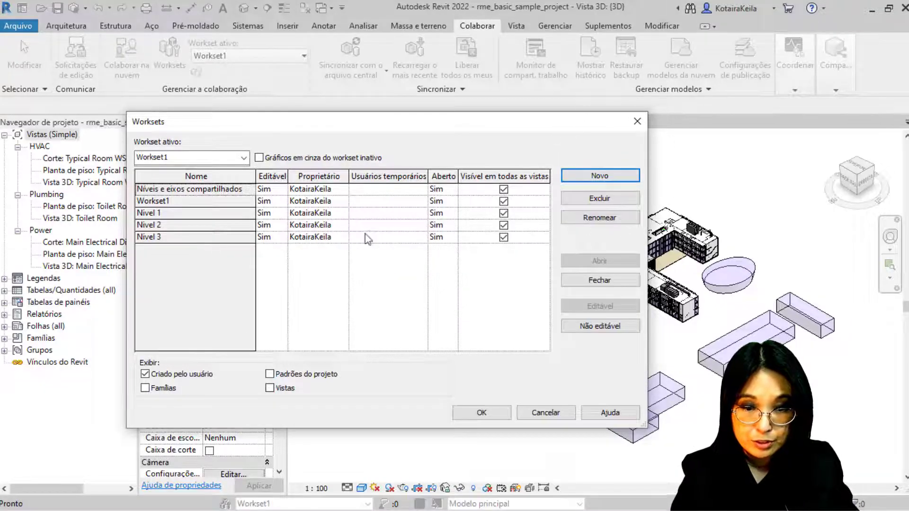
Apply the workset changes and make Nivel 3 the active workset
left_click(246, 237)
left_click(614, 229)
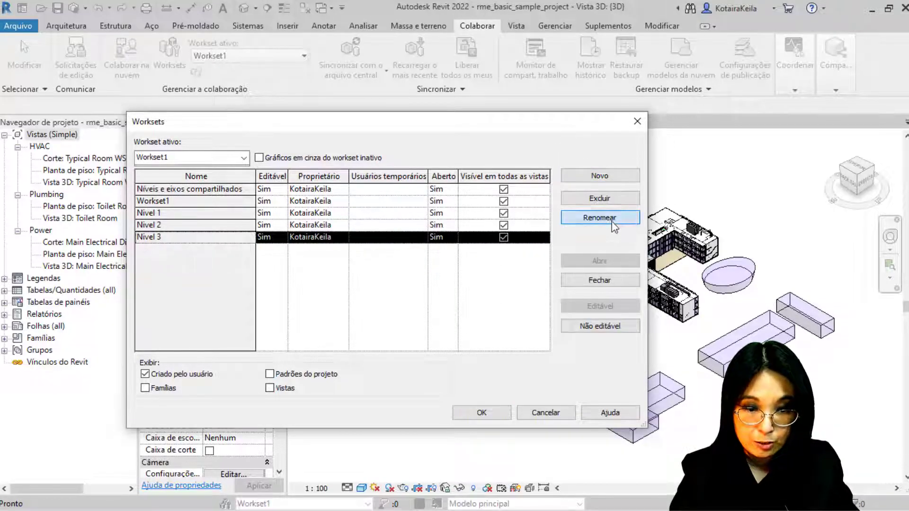
left_click(450, 302)
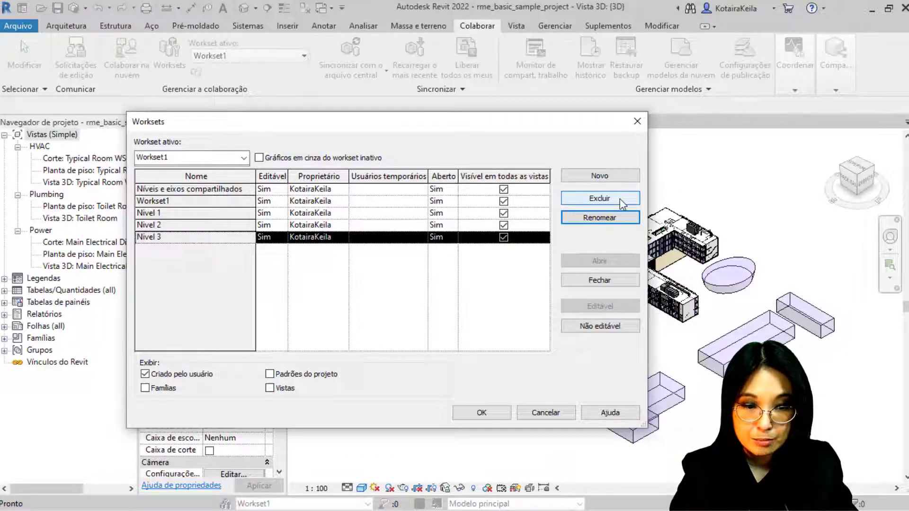
left_click(482, 414)
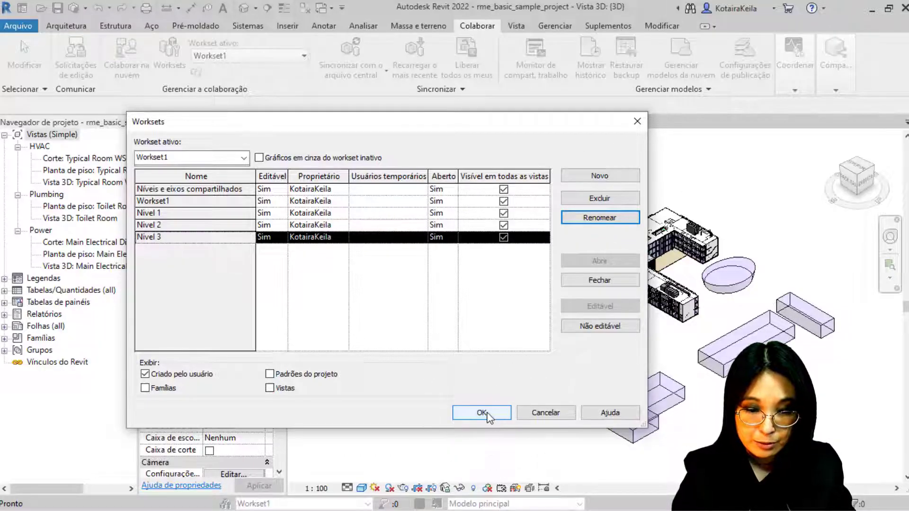
left_click(482, 413)
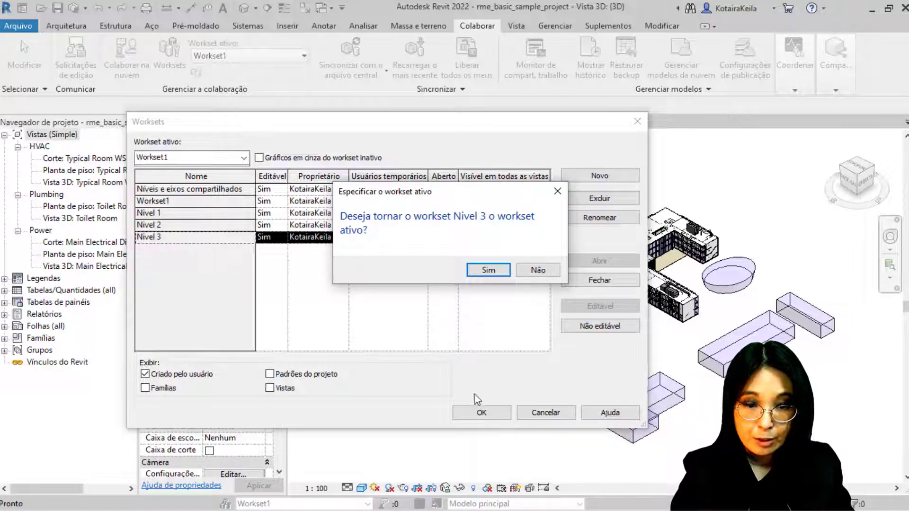
left_click(176, 239)
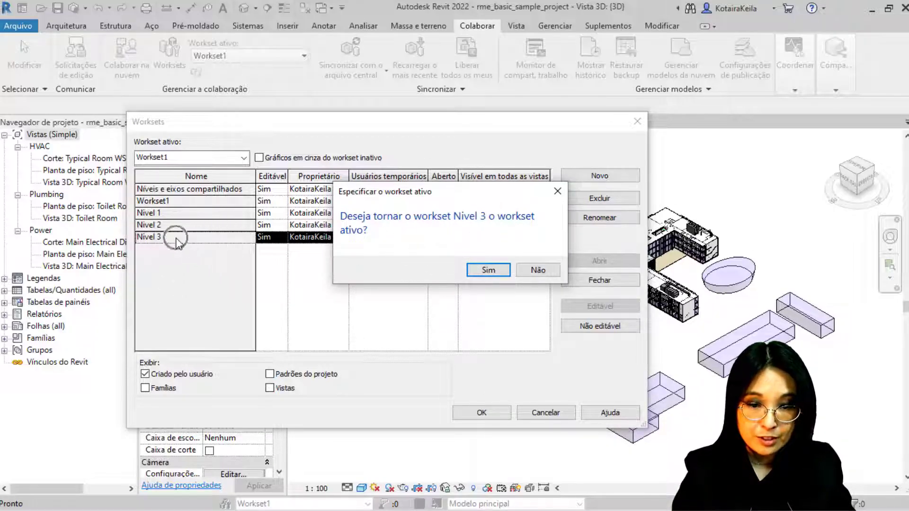
left_click(488, 270)
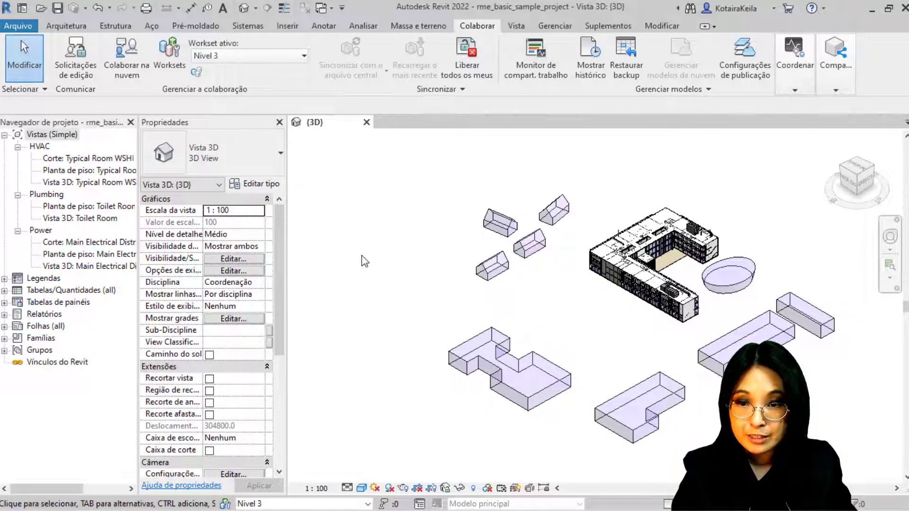
Try to save the project, declining to save it as the central model
left_click(62, 10)
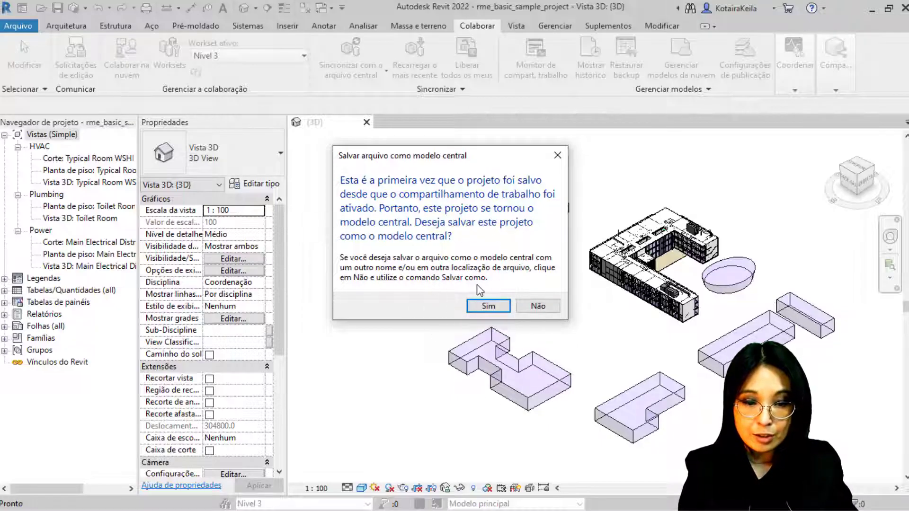
left_click(537, 307)
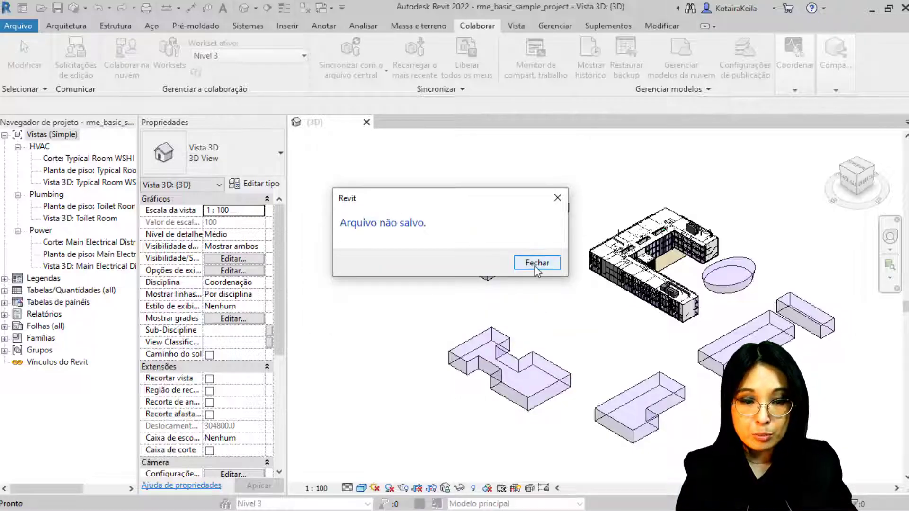
left_click(535, 264)
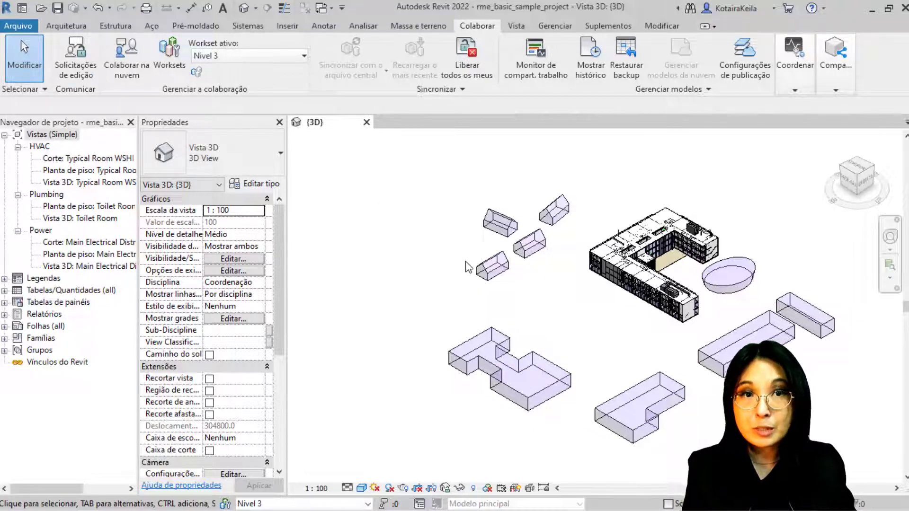
Save the project as rme_basic_sample_project_CENTRAL.rvt in the central folder
left_click(21, 28)
left_click(45, 186)
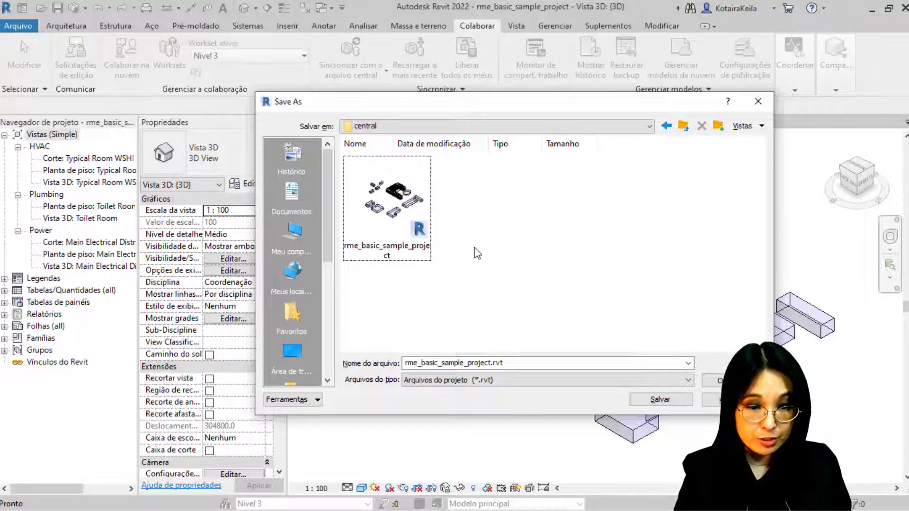
double_click(495, 364)
left_click(493, 363)
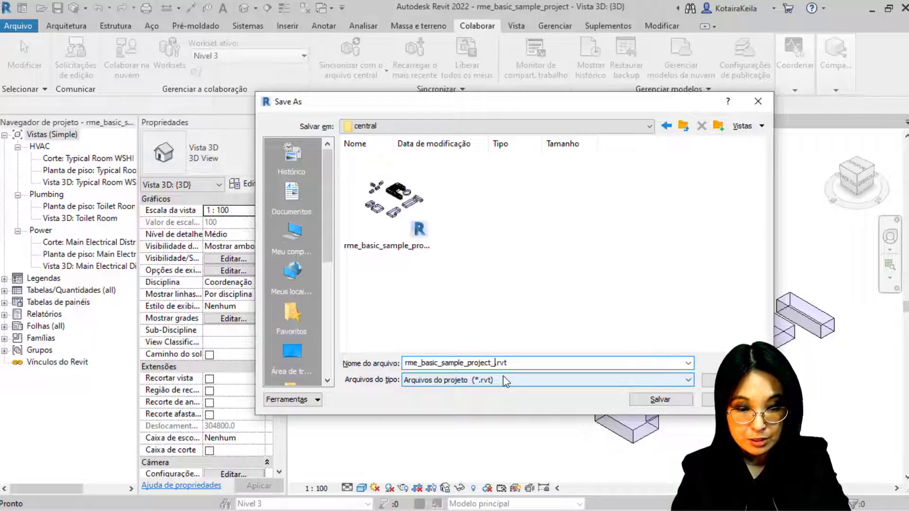
type("_CENTRAL")
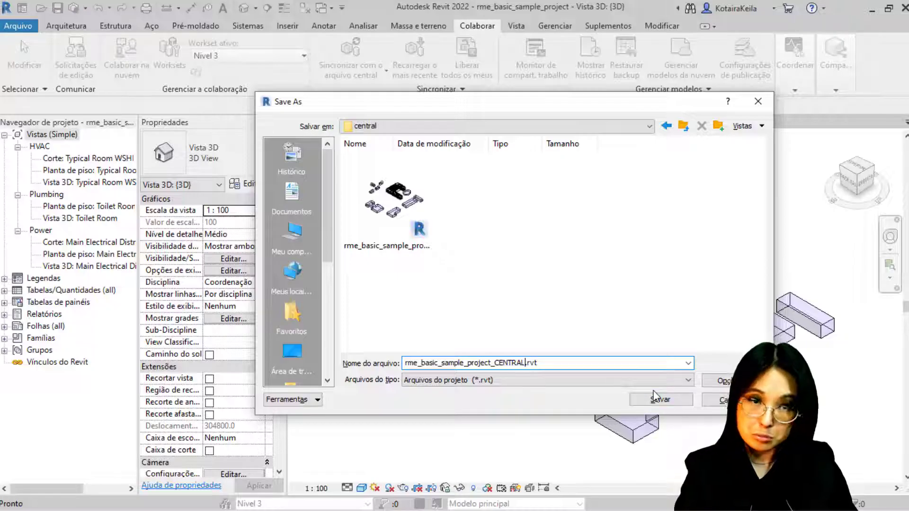
left_click_drag(562, 364, 348, 362)
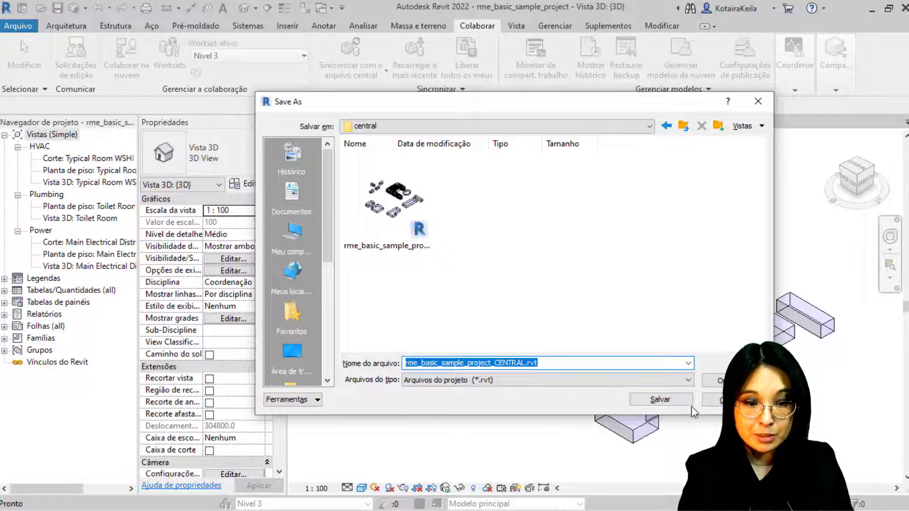
left_click(674, 401)
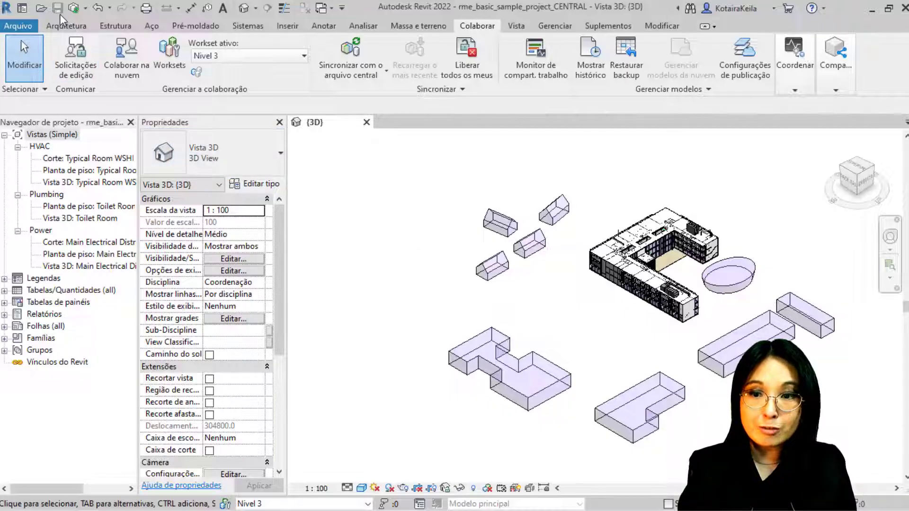
key("ctrl")
key("ctrl")
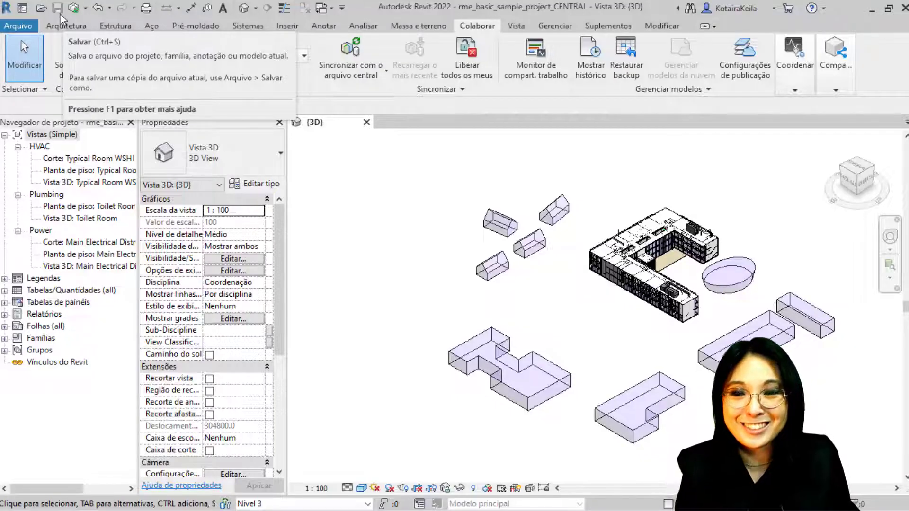
key("ctrl")
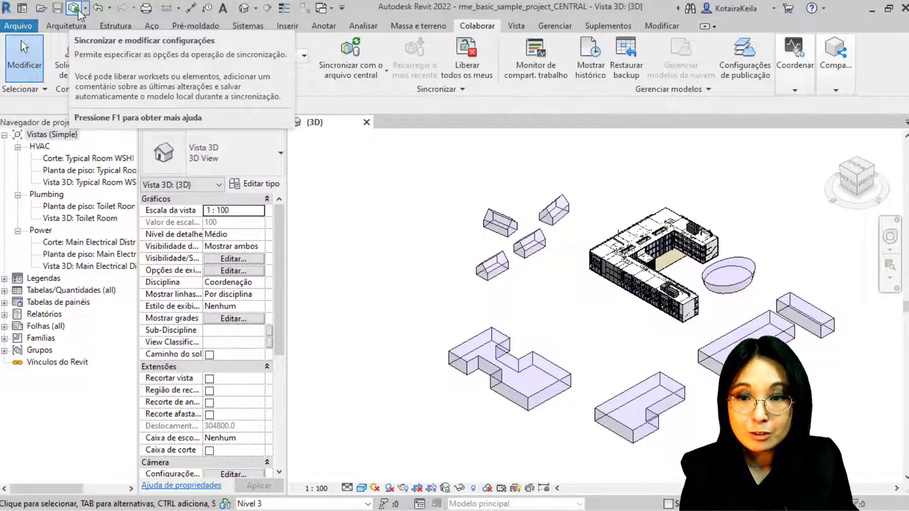
Synchronize with the central file using modified settings, releasing the user-created worksets and leaving central model compaction off
left_click(85, 8)
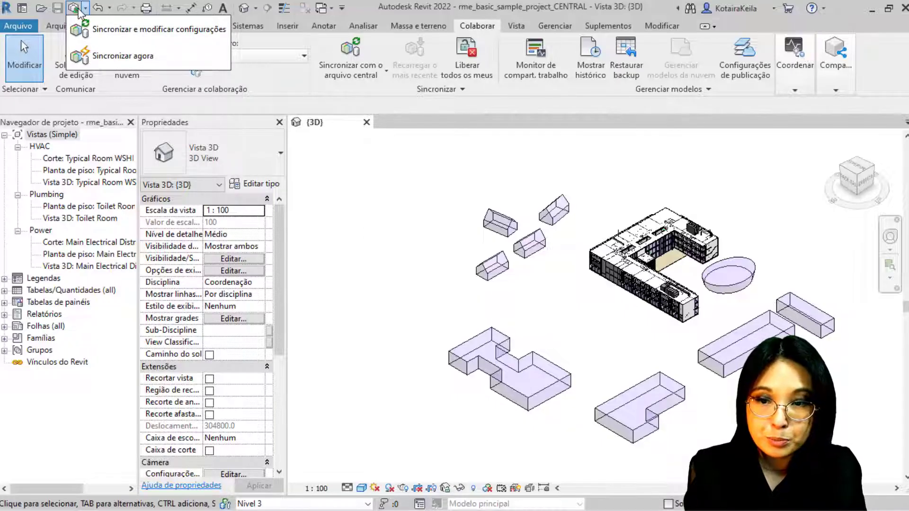
left_click(135, 31)
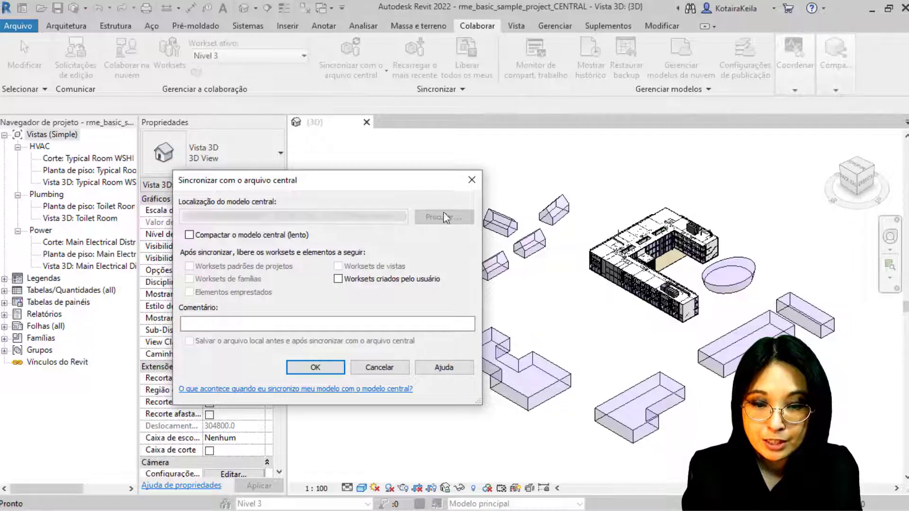
left_click(417, 281)
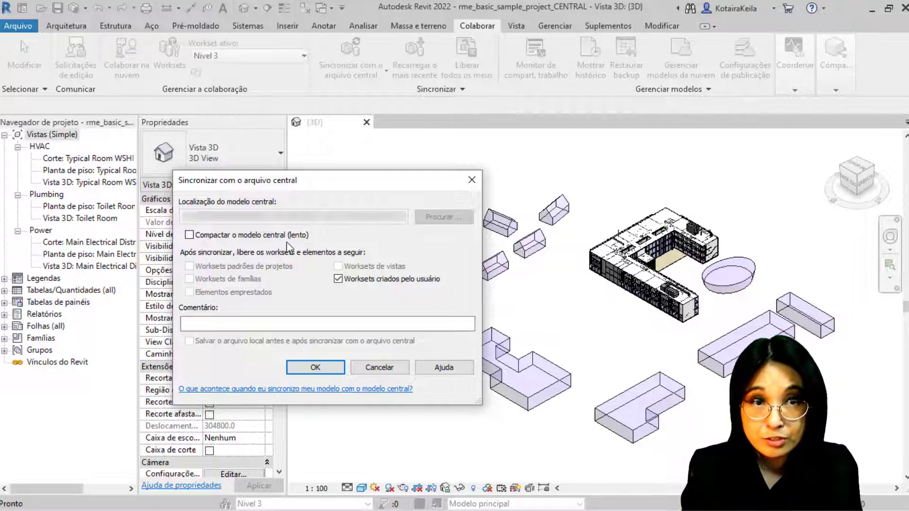
left_click(333, 371)
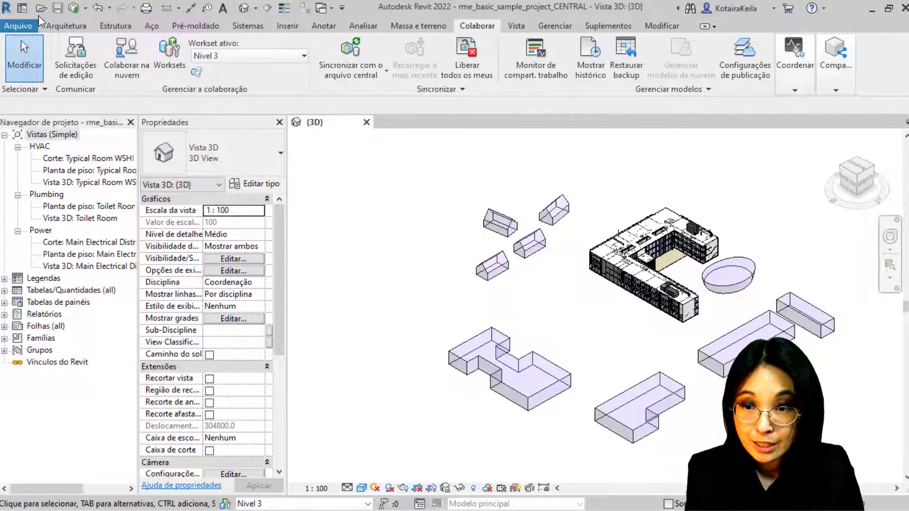
Examine the files in the central folder and its CENTRAL backup folder while saving as a project, and leave without saving
left_click(19, 26)
mouse_move(64, 180)
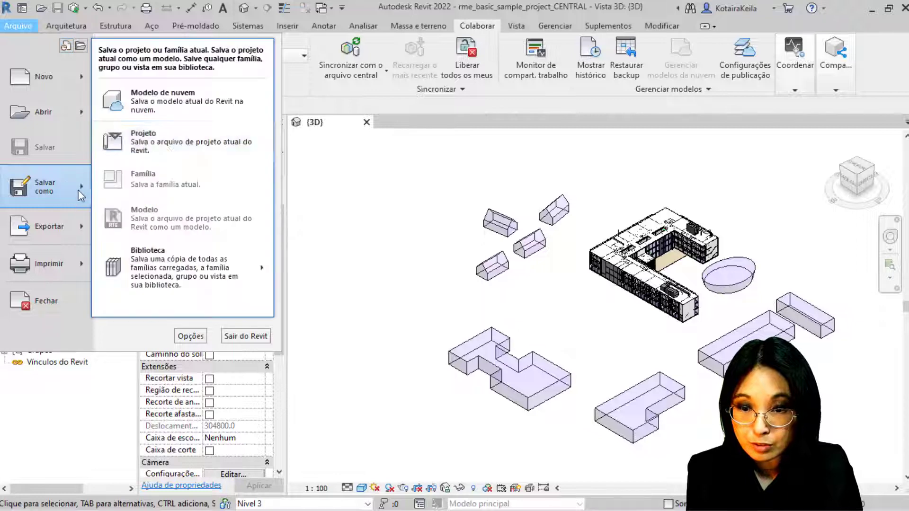
left_click(142, 135)
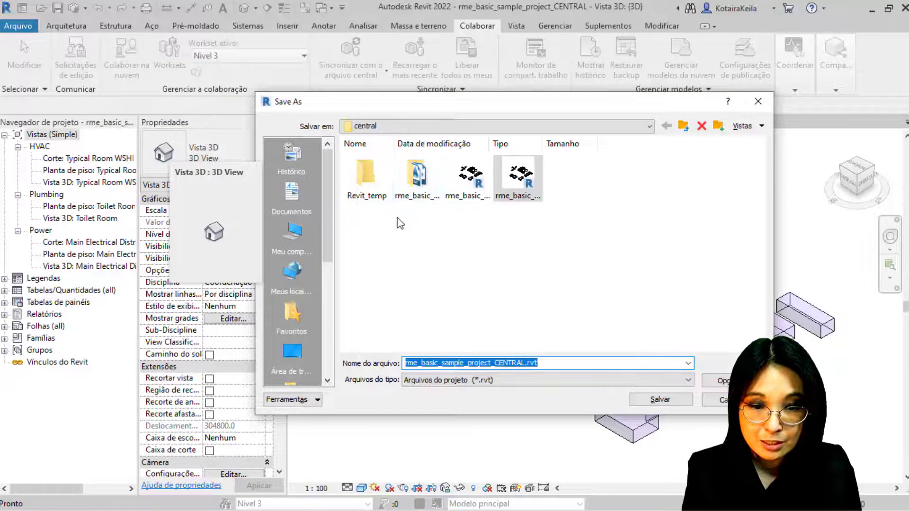
left_click(608, 248)
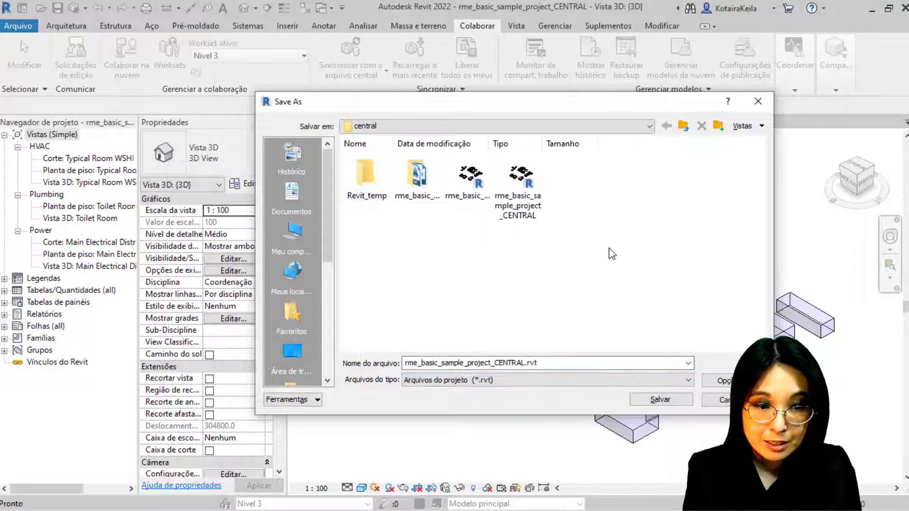
scroll(573, 278, "up", 4, "ctrl")
scroll(573, 277, "up", 1, "ctrl")
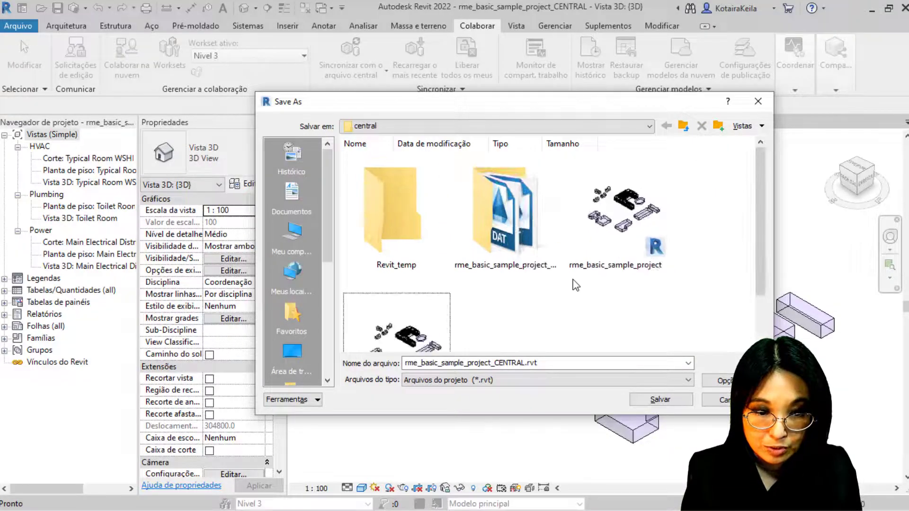
scroll(582, 286, "down", 1, "ctrl")
left_click(608, 258)
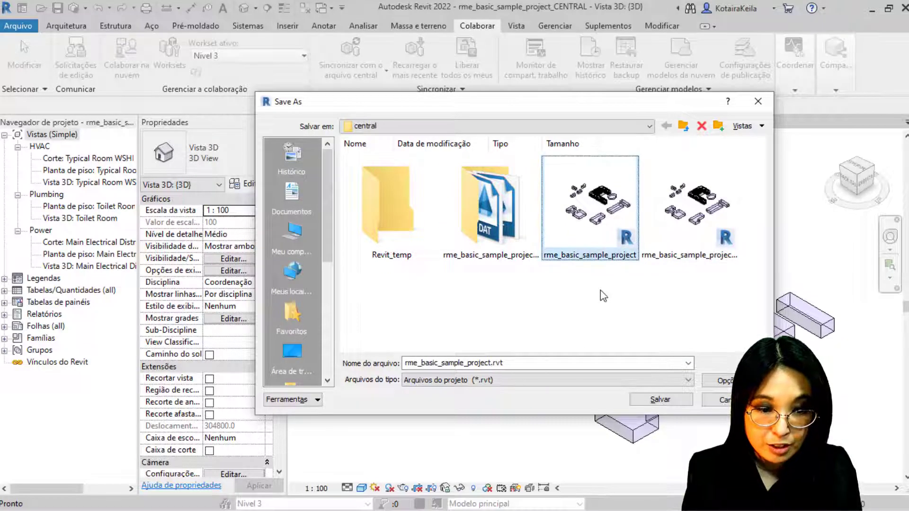
left_click(682, 265)
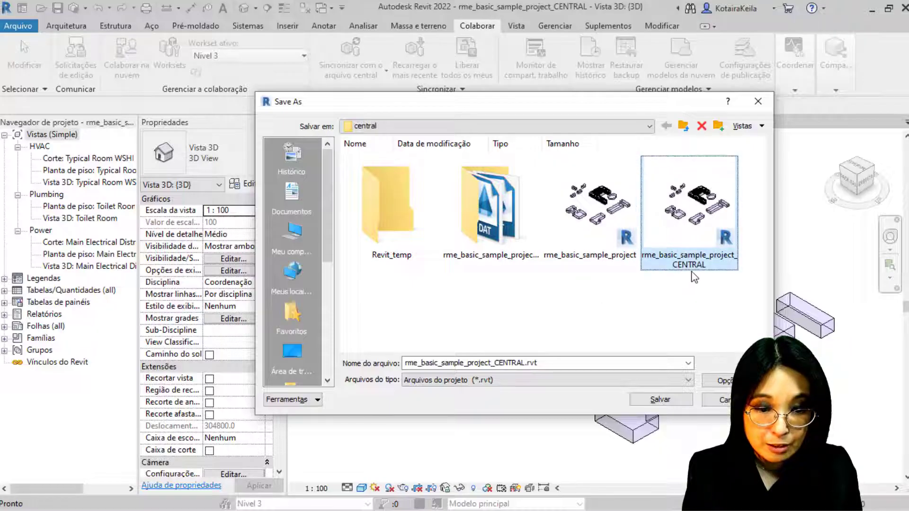
left_click(507, 215)
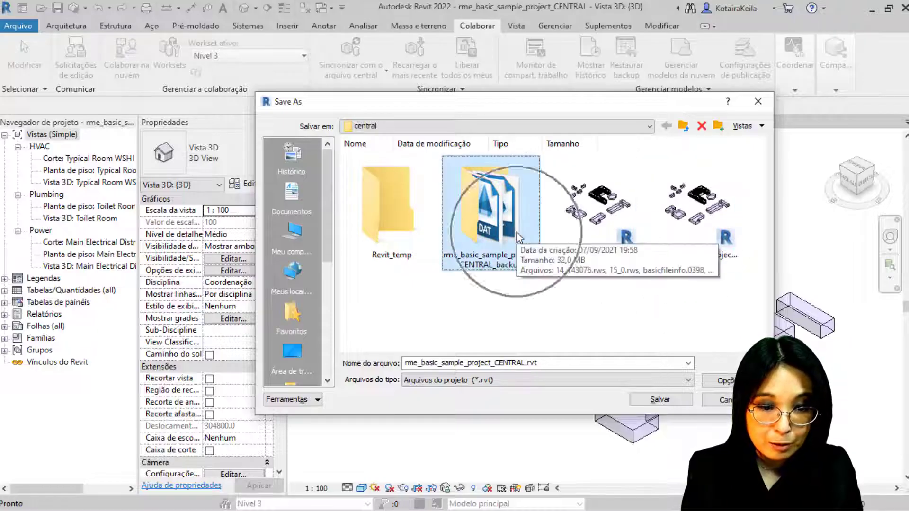
left_click(391, 226)
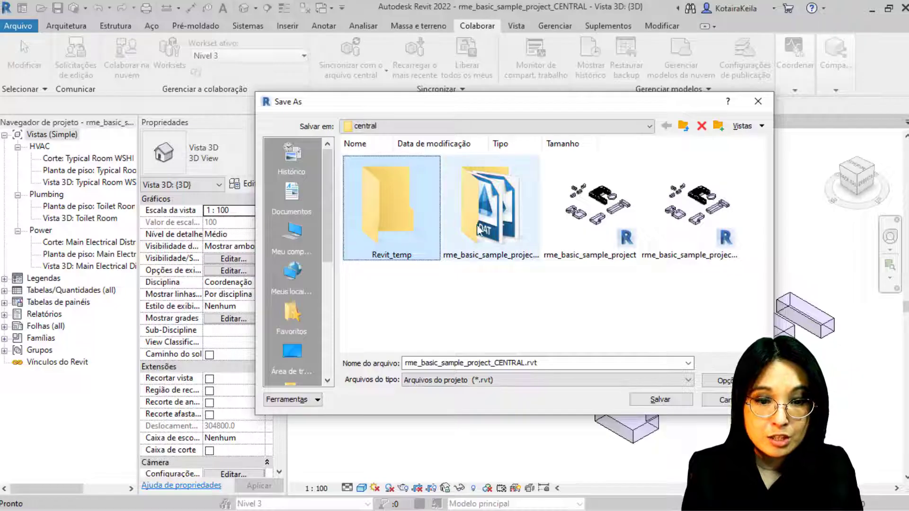
left_click(504, 226)
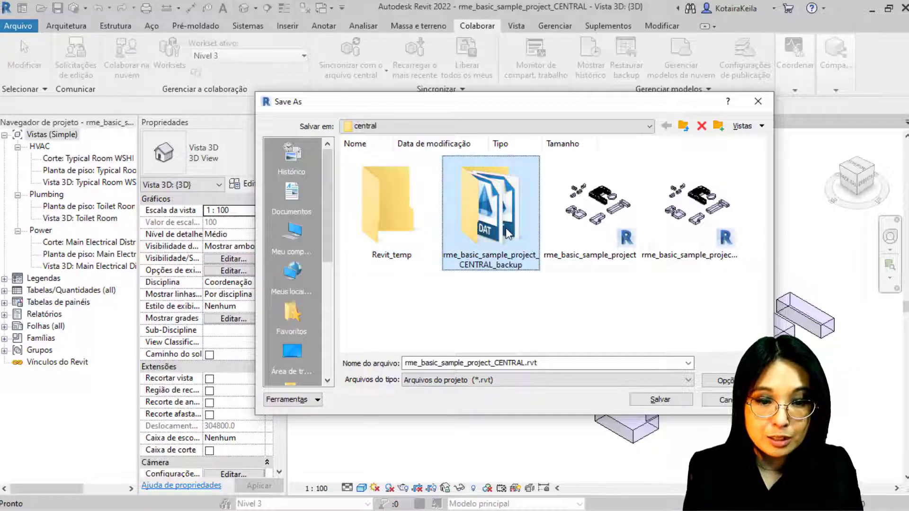
double_click(507, 232)
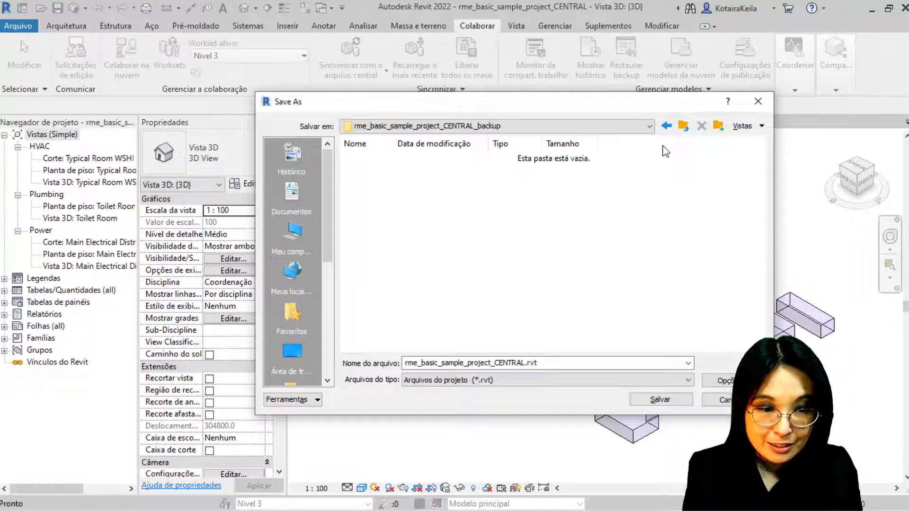
left_click(683, 126)
scroll(473, 261, "up", 3, "ctrl")
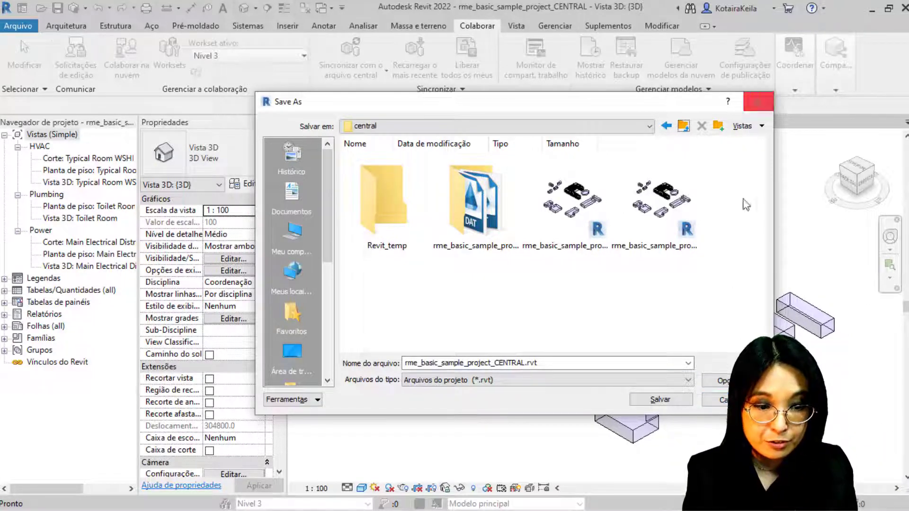
left_click(733, 401)
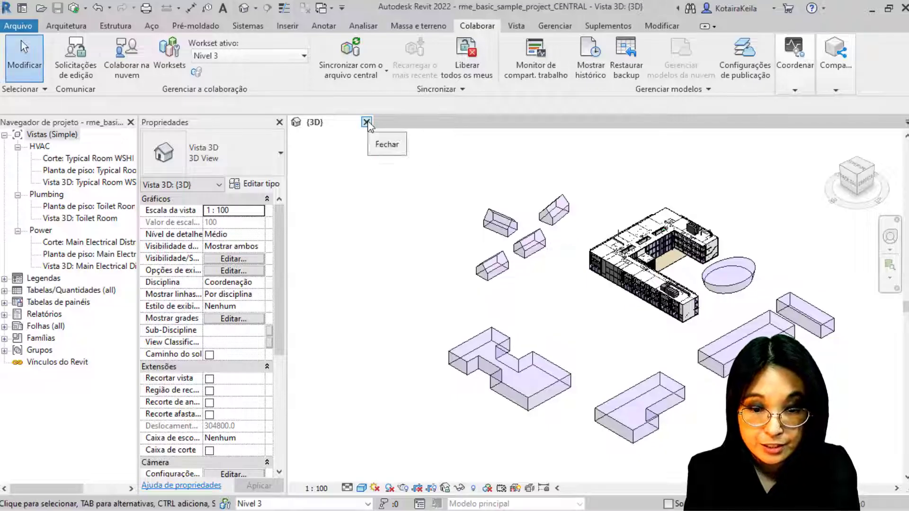
Close the central model's 3D view
left_click(367, 123)
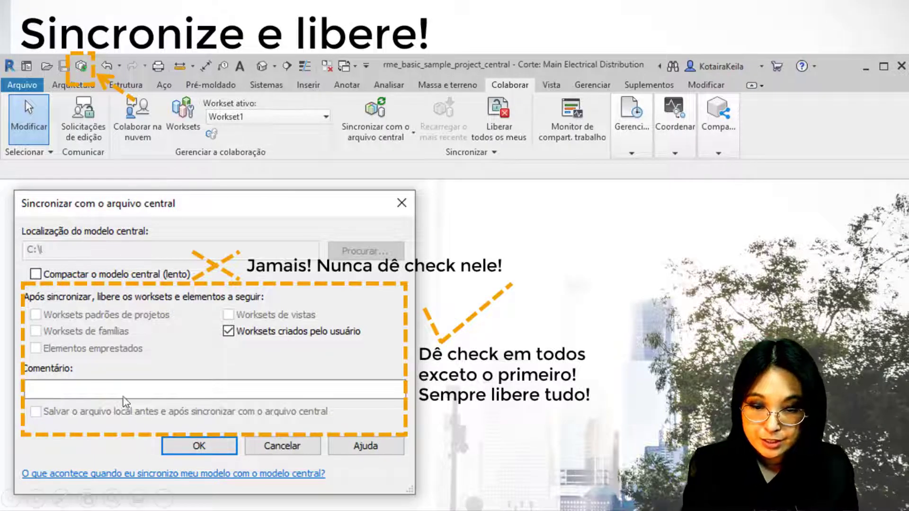
key("ctrl")
key("ctrl")
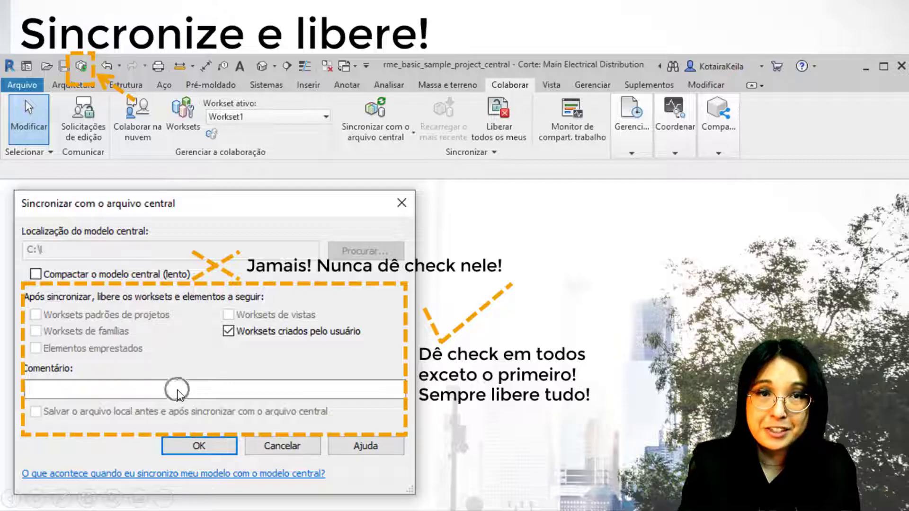
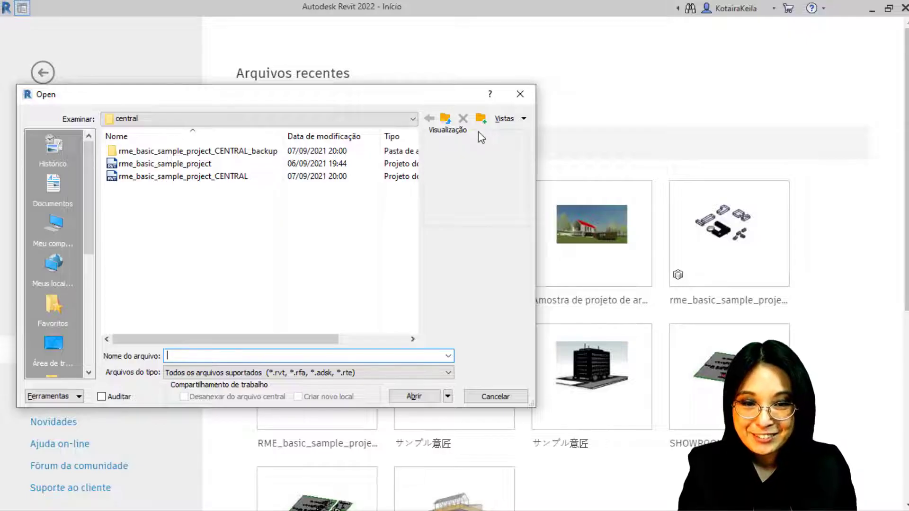
Create a folder named LOCAL inside the central folder and copy rme_basic_sample_project_CENTRAL into it
left_click(481, 119)
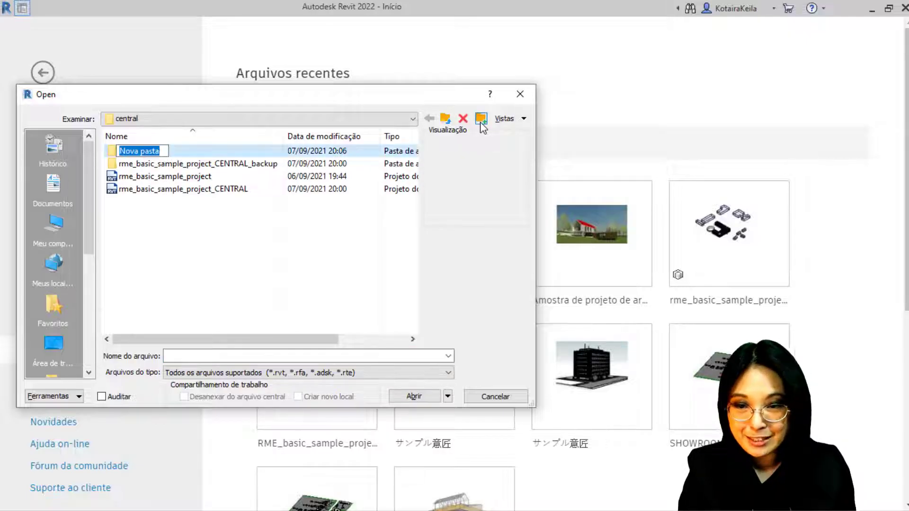
type("LOCAL")
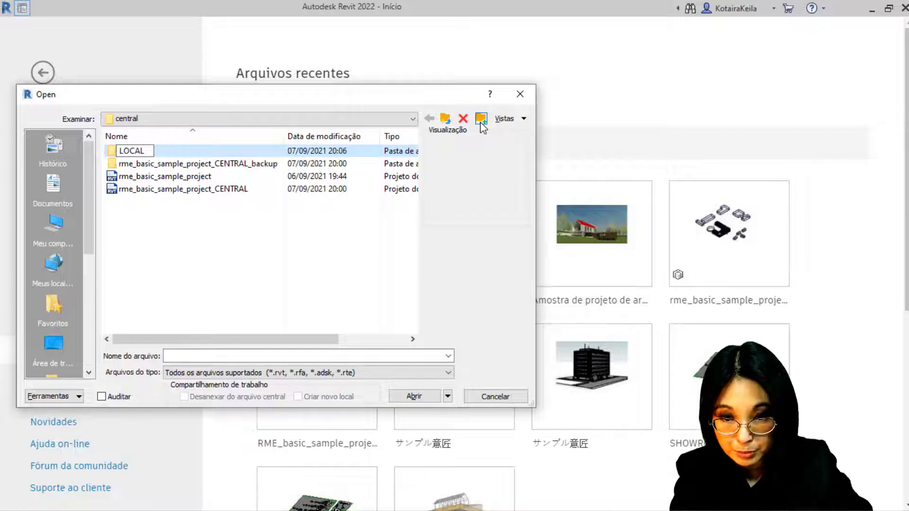
key("Return")
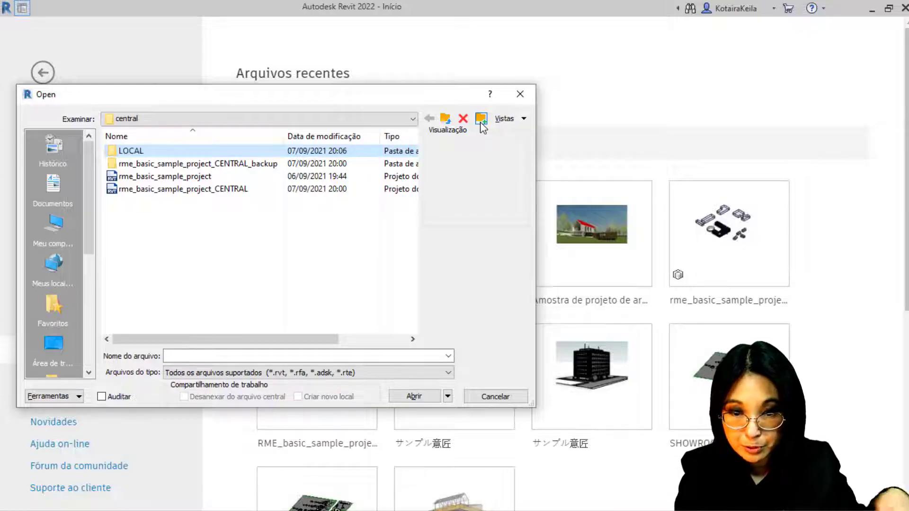
left_click(238, 192)
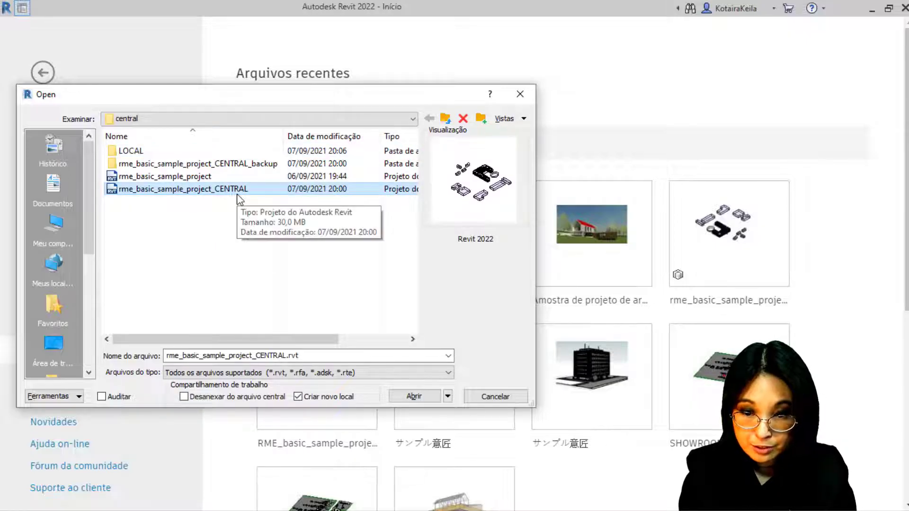
double_click(163, 152)
key("ctrl+v")
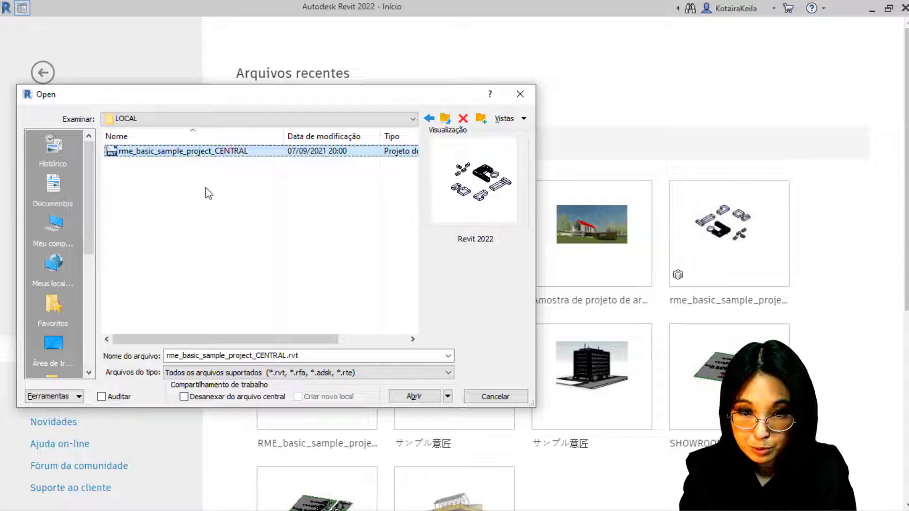
Rename the copied project file, replacing CENTRAL with LOCAL followed by the local user's first name
key("F2")
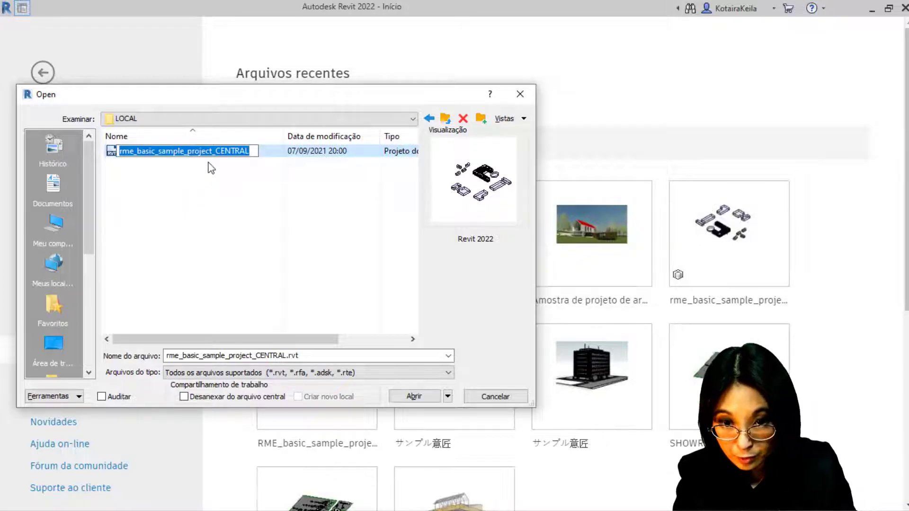
left_click_drag(216, 151, 260, 154)
type("LOCAK")
type(" Keila")
key("Return")
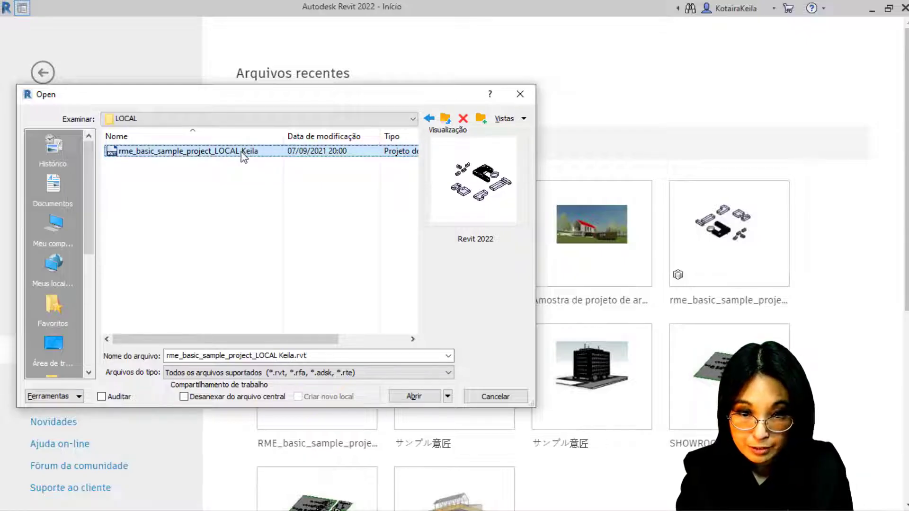
Open the renamed local project file and close the notice about the copied central model
double_click(243, 152)
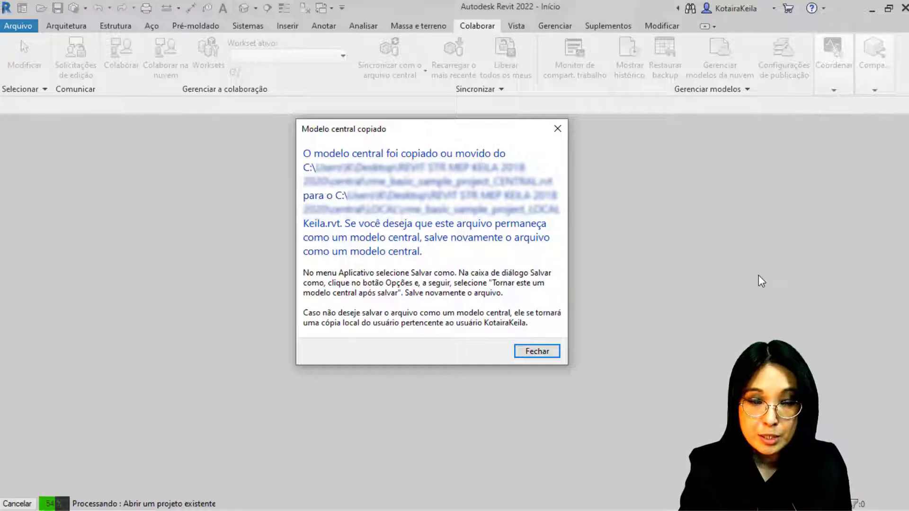
left_click(552, 353)
key("Return")
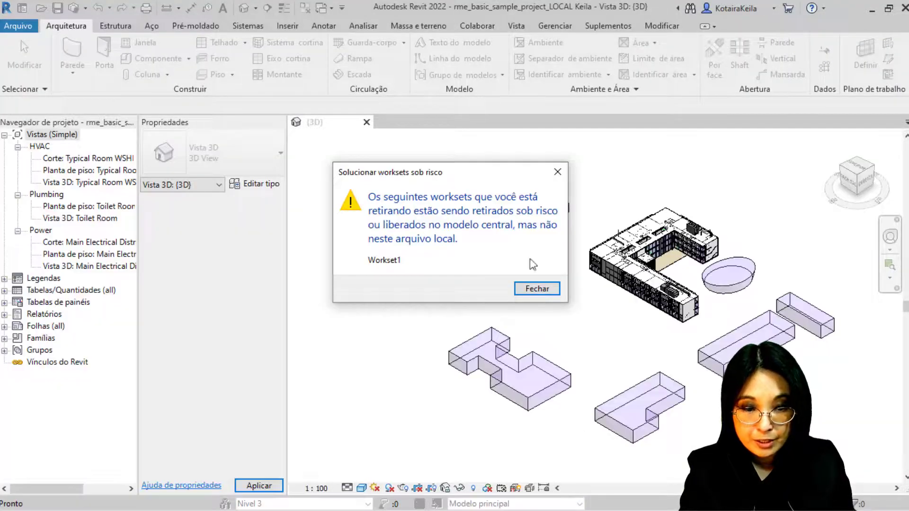
Close the worksets-at-risk notice and synchronize the local file with the central model, relinquishing user-created worksets and saving the local file before and after
left_click(537, 289)
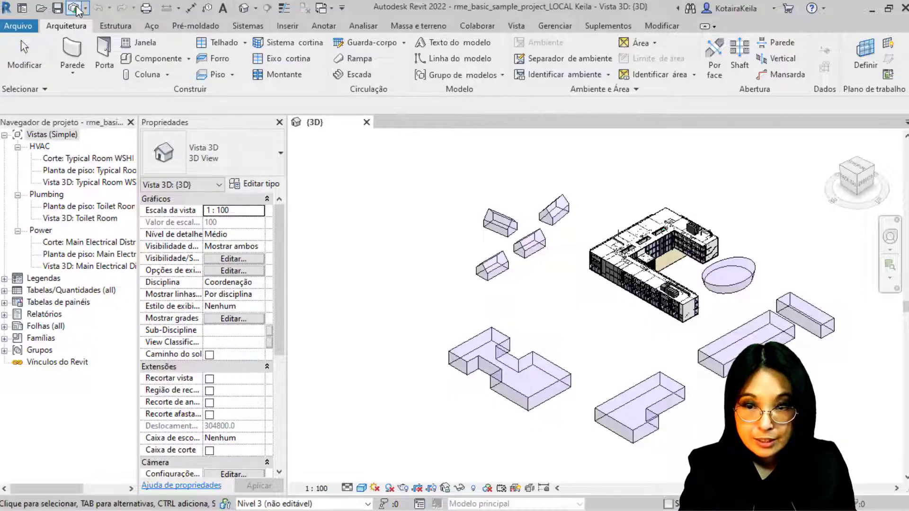
left_click(75, 8)
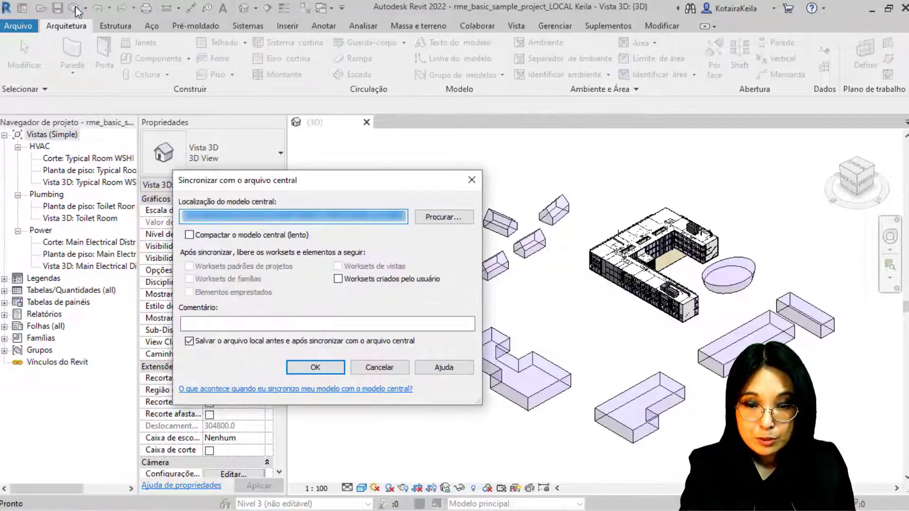
left_click(351, 279)
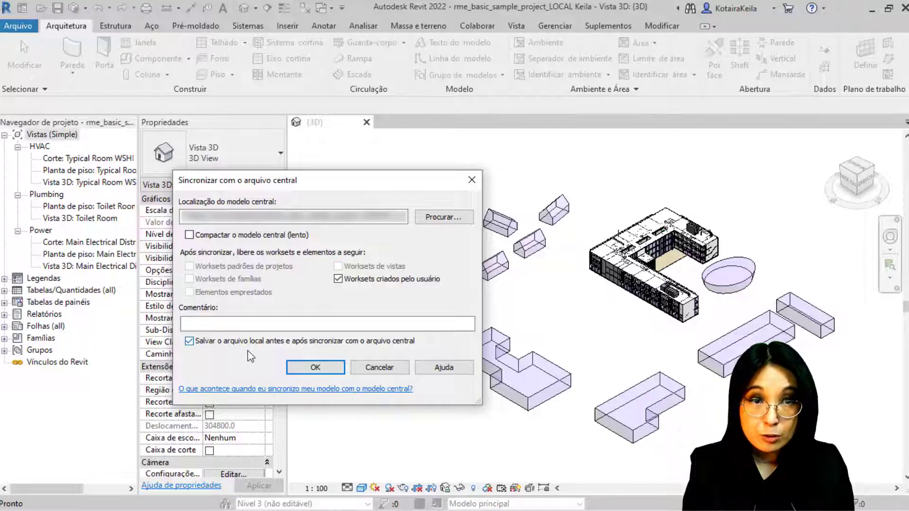
left_click(325, 370)
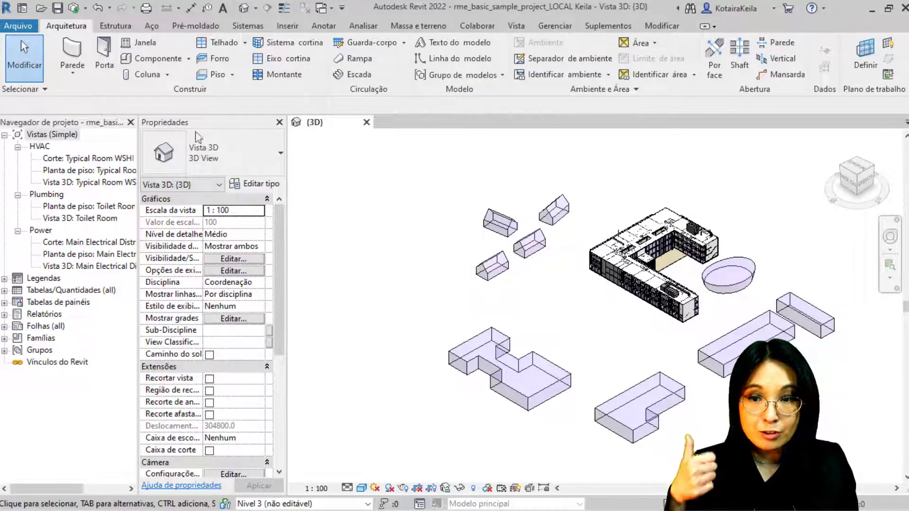
left_click(78, 13)
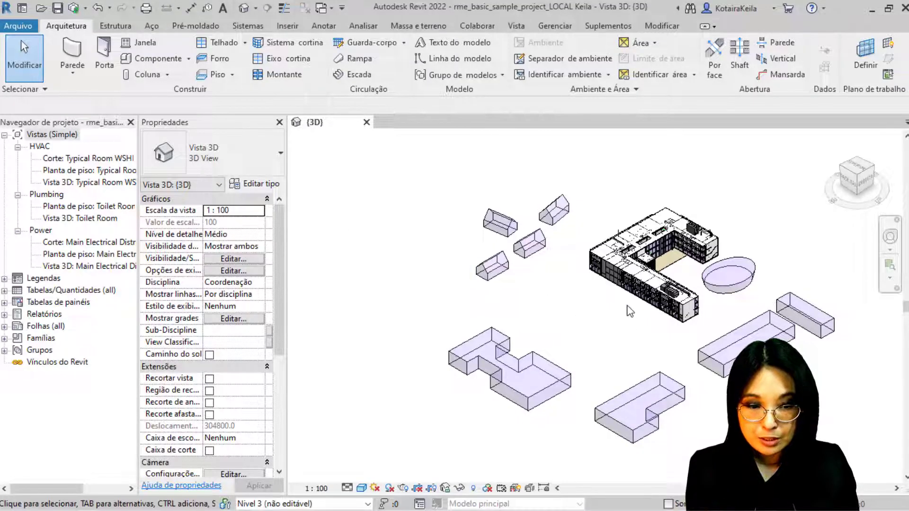
Choose Nivel 1 as the active workset and make it editable in the Worksets dialog, keeping it open
scroll(611, 313, "up", 5)
left_click(368, 504)
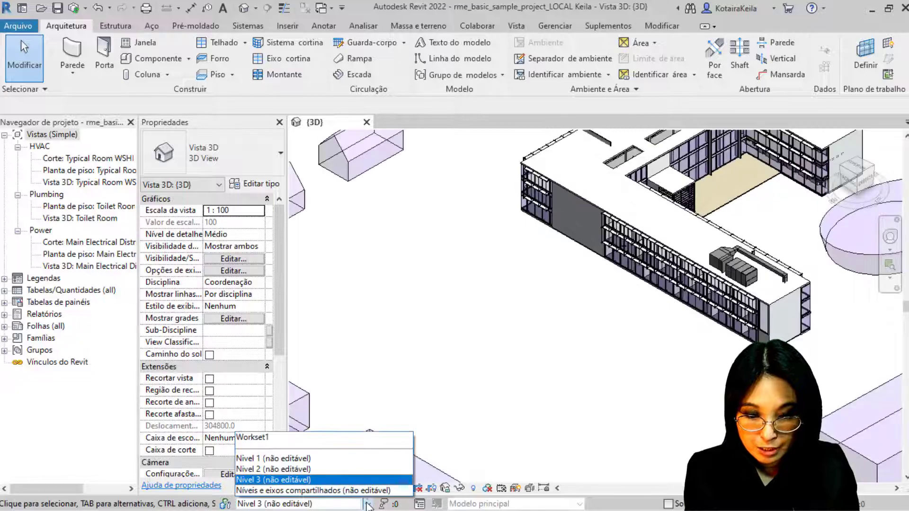
left_click(332, 459)
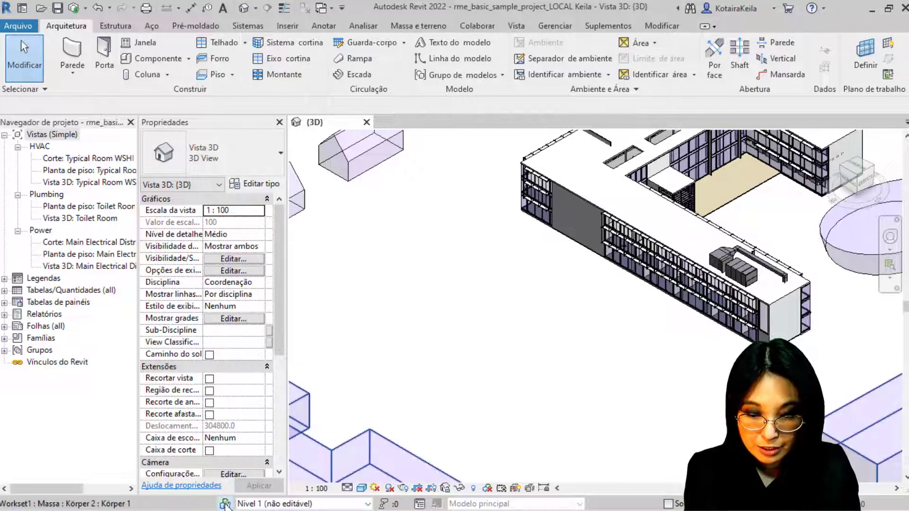
left_click(224, 504)
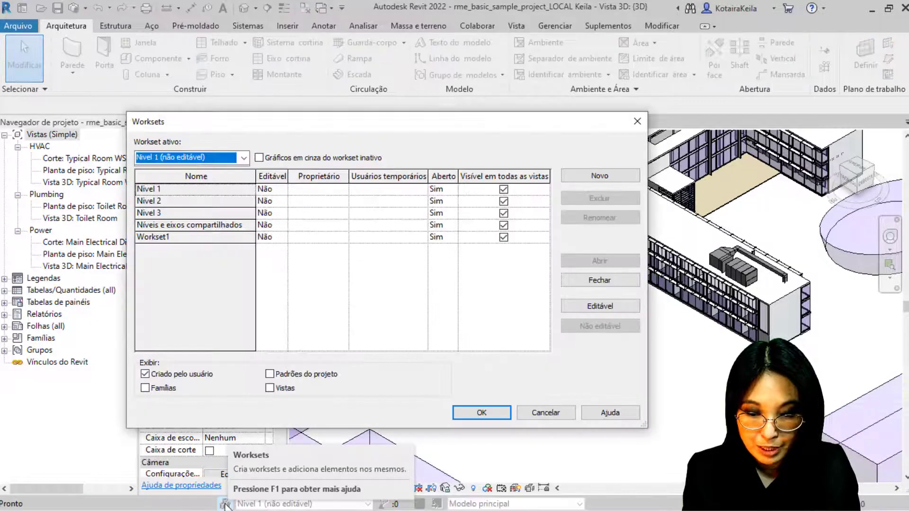
left_click(236, 192)
left_click(272, 189)
left_click(265, 204)
left_click(451, 190)
left_click(437, 201)
key("ctrl")
key("ctrl")
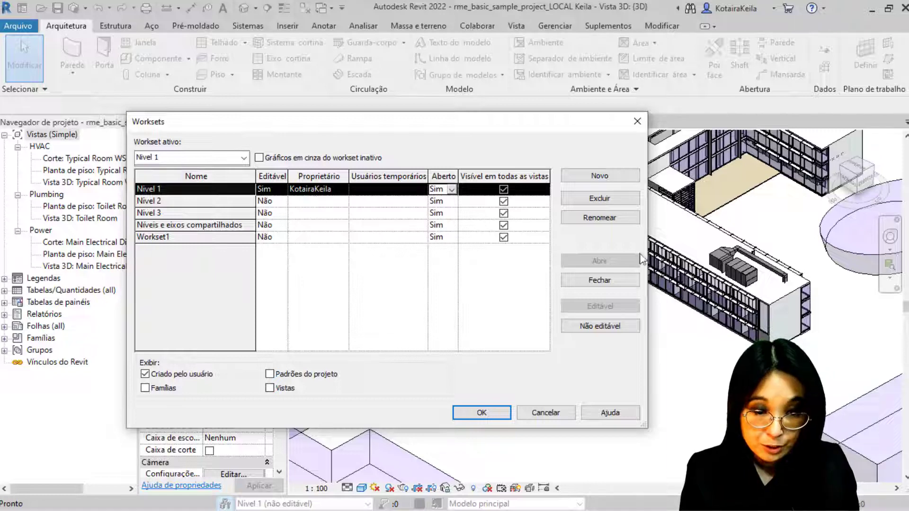
Create a workset named Cobertura, visible in all views, and accept making it the active workset
left_click(611, 178)
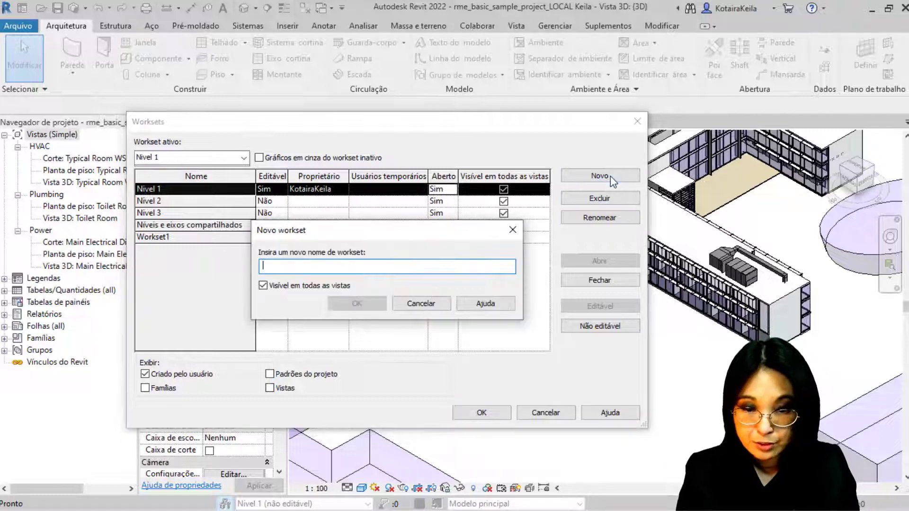
type("Cobertura")
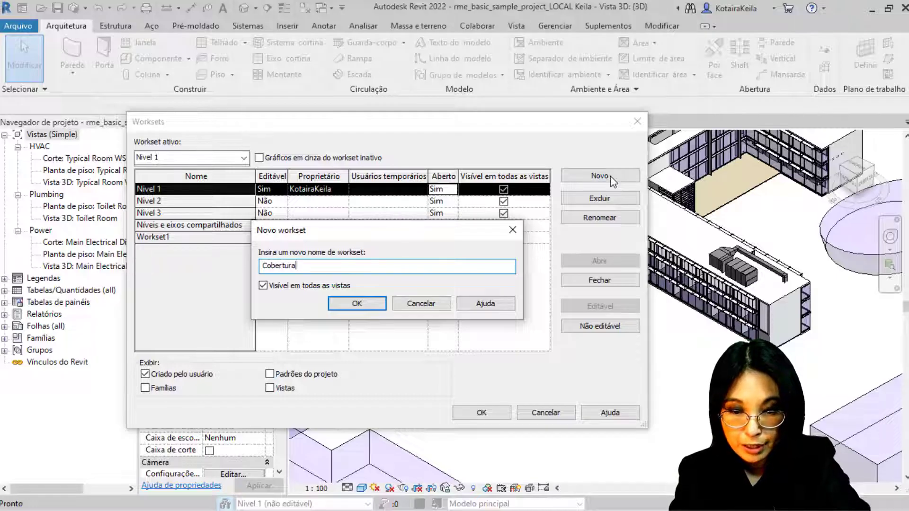
key("Return")
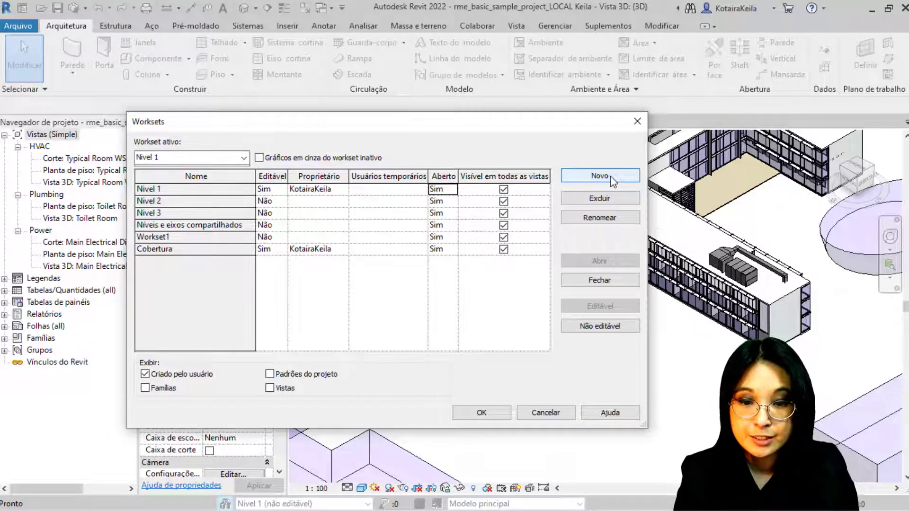
left_click(222, 188)
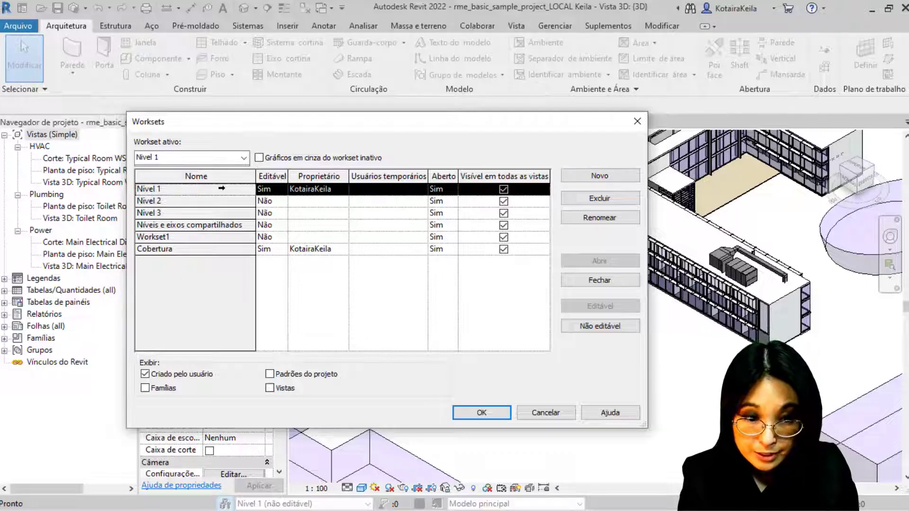
key("ctrl")
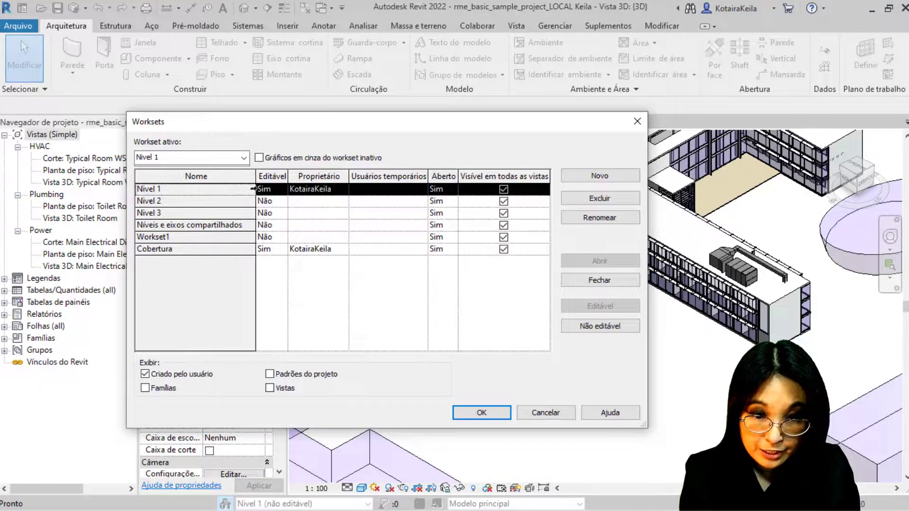
left_click(481, 415)
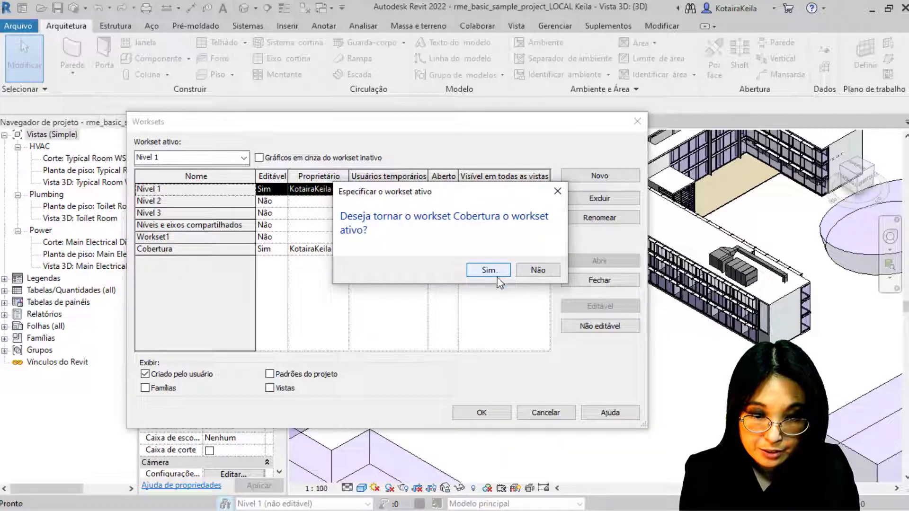
left_click(489, 270)
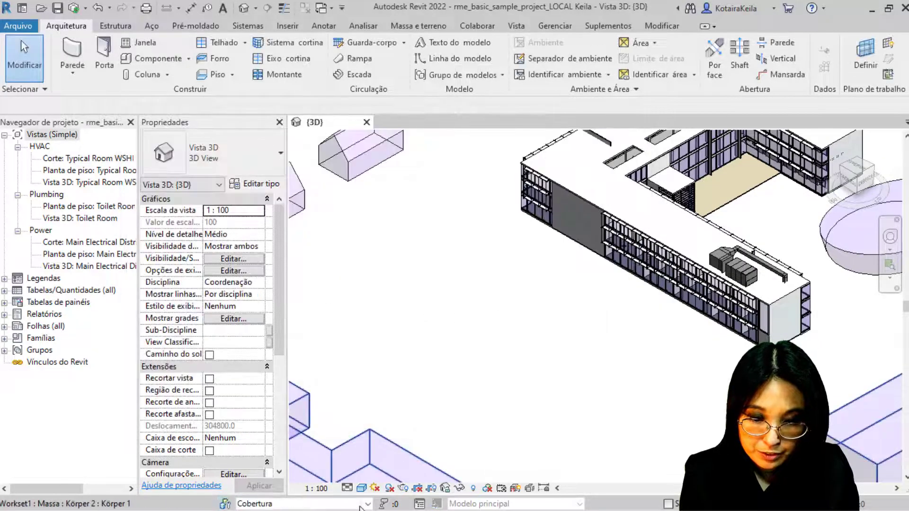
Switch the active workset to Nivel 1
left_click(367, 504)
left_click(284, 437)
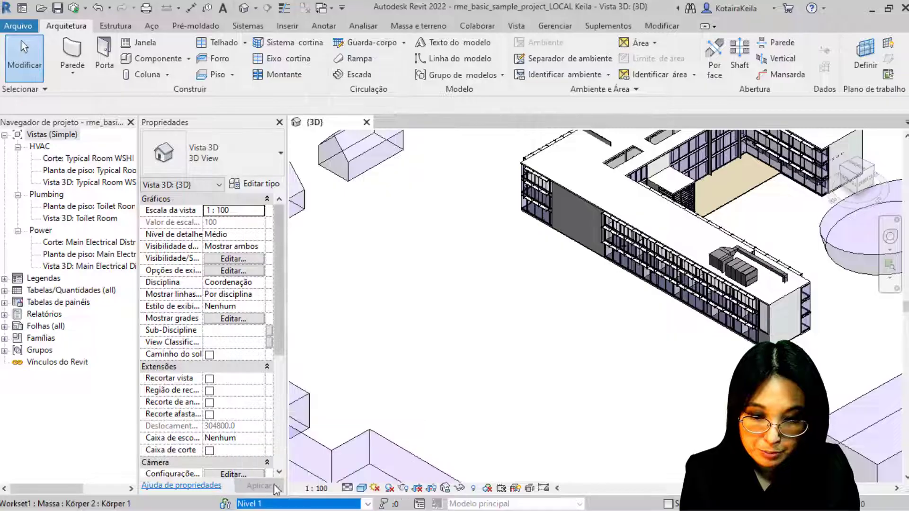
left_click(367, 504)
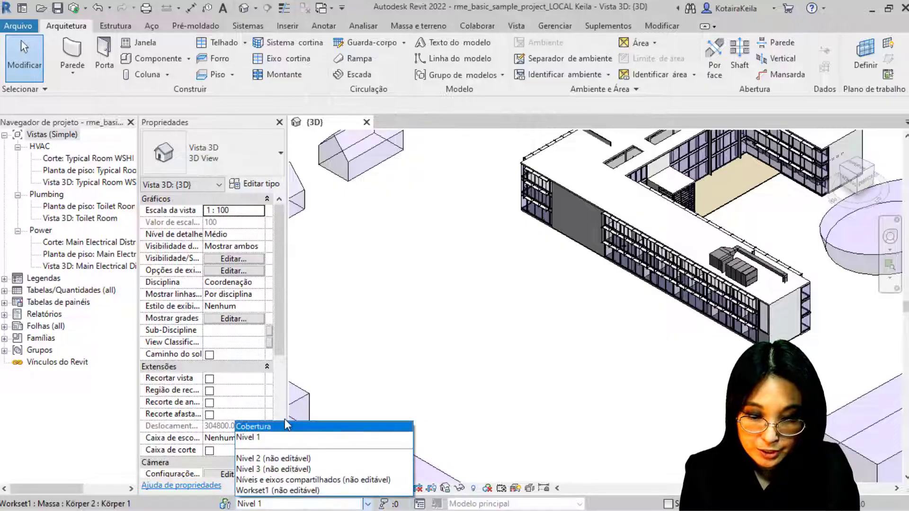
left_click(255, 438)
Draw two connected Exterior - Brick on Mtl. Stud walls in front of the building, the first about 16,450 mm long
middle_click_drag(481, 358, 493, 380)
key("w")
key("a")
left_click(471, 366)
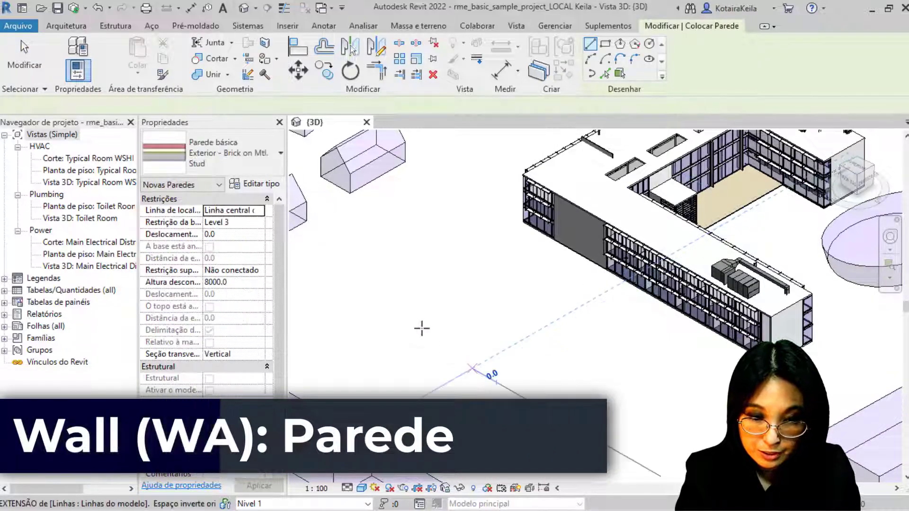
left_click(420, 328)
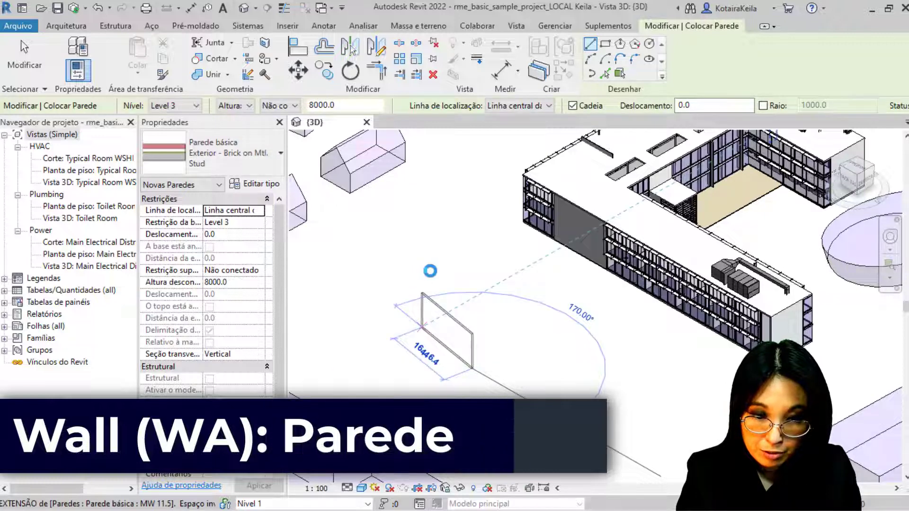
left_click(446, 268)
key("Escape")
key("Escape")
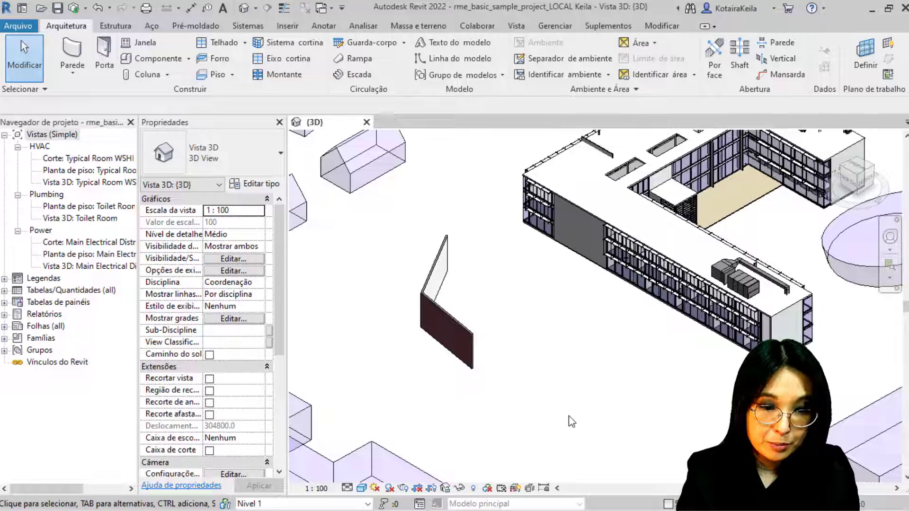
Select all instances of the Giebel gable mass and temporarily hide them in the 3D view
left_click(366, 166)
key("s")
key("a")
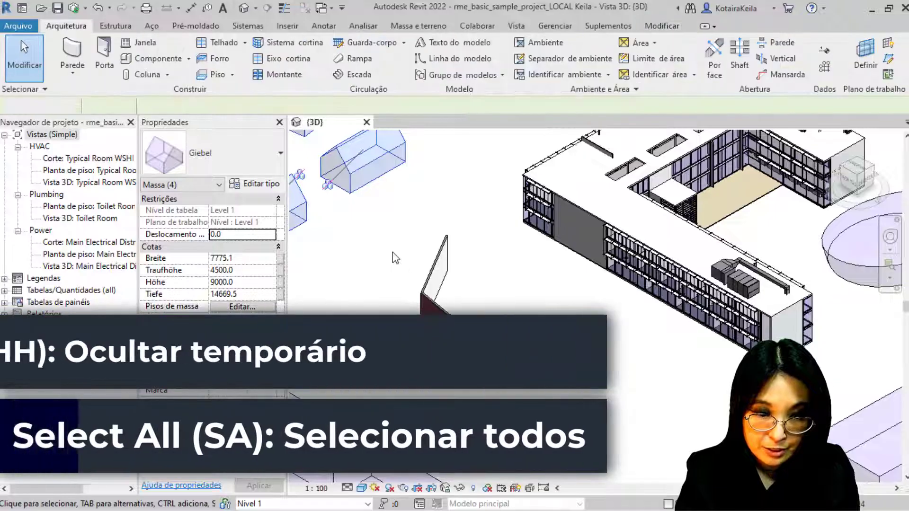
key("h")
key("h")
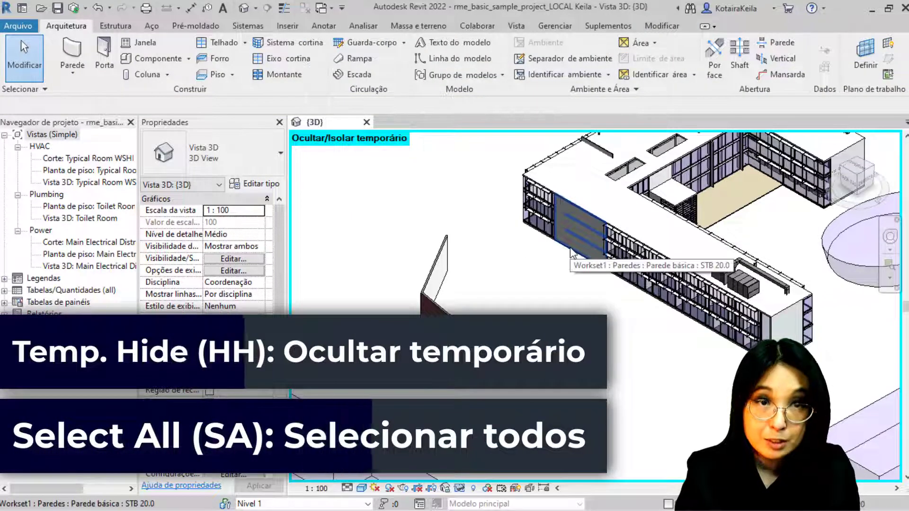
Assign the building's solid gray STB 20.0 facade wall to the Nivel 1 workset
left_click(572, 253)
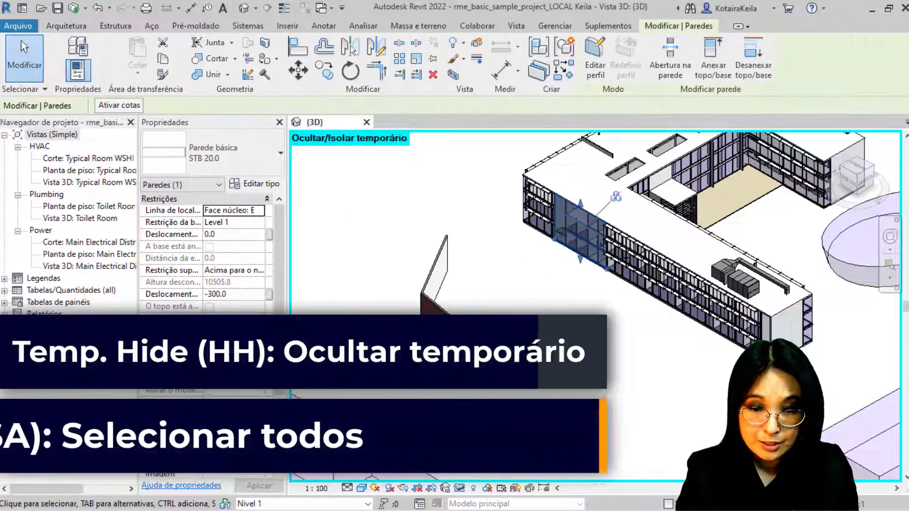
left_click_drag(279, 303, 279, 374)
left_click(247, 403)
left_click(260, 404)
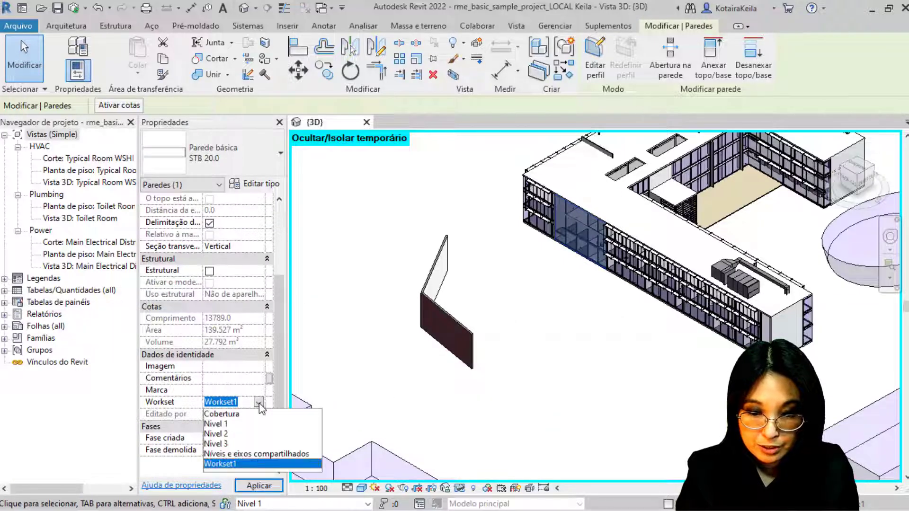
left_click(235, 428)
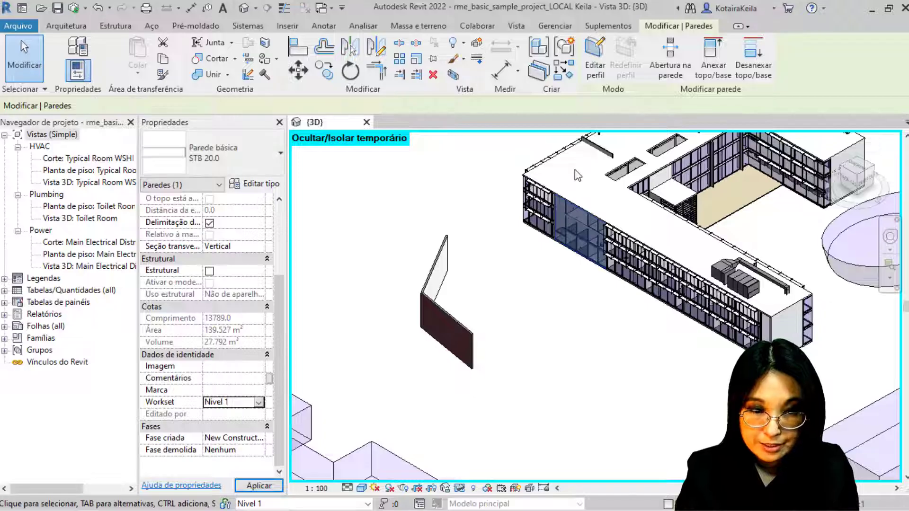
Assign the building's top STB 30.0 roof slab to the Cobertura workset and deselect it
left_click(549, 169)
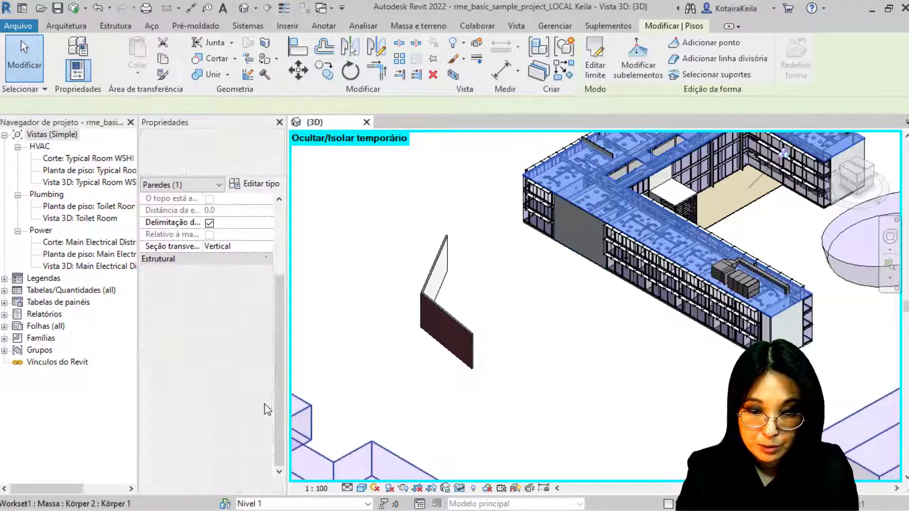
left_click(234, 402)
left_click(259, 402)
left_click(247, 414)
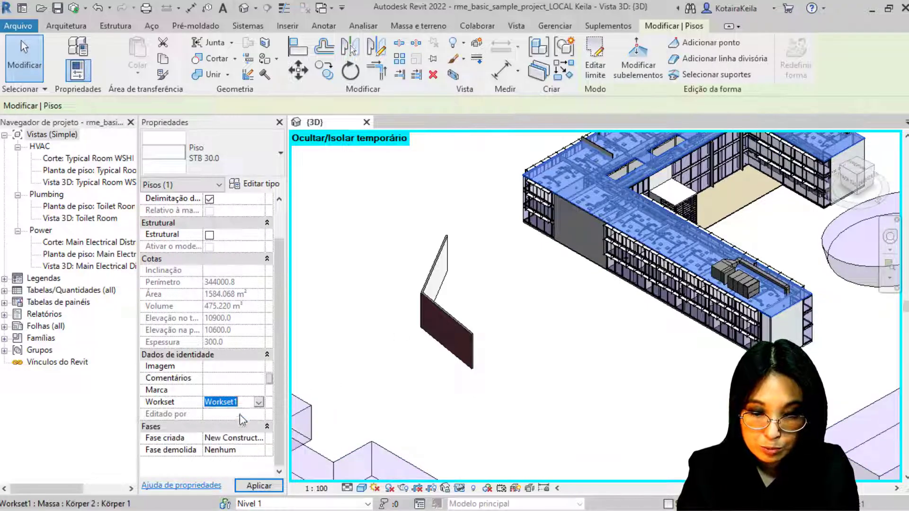
left_click(525, 384)
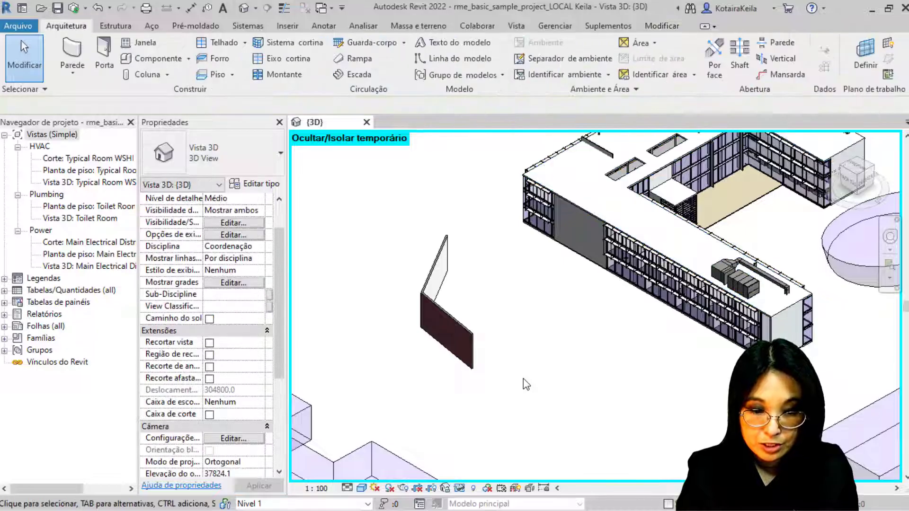
Turn on the Worksets color display in the 3D view and set the Workset1 color to gray RGB 128-128-128
left_click(488, 488)
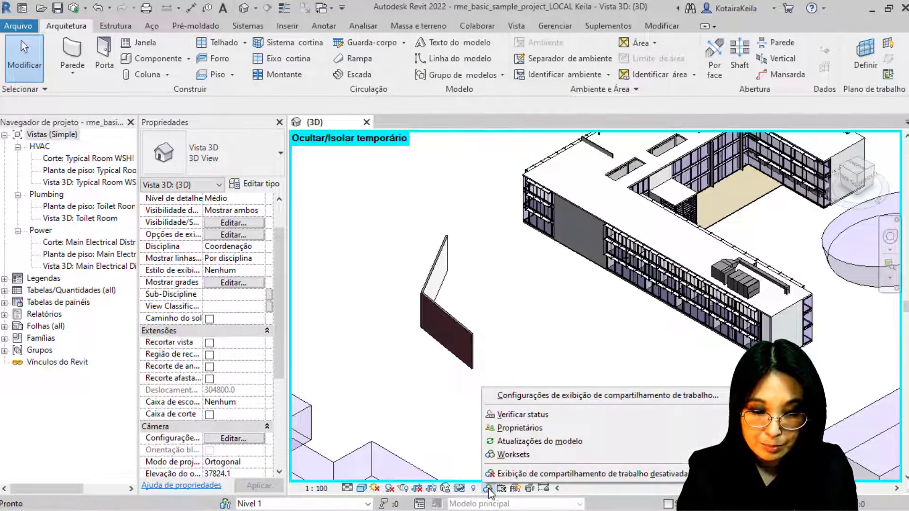
left_click(501, 454)
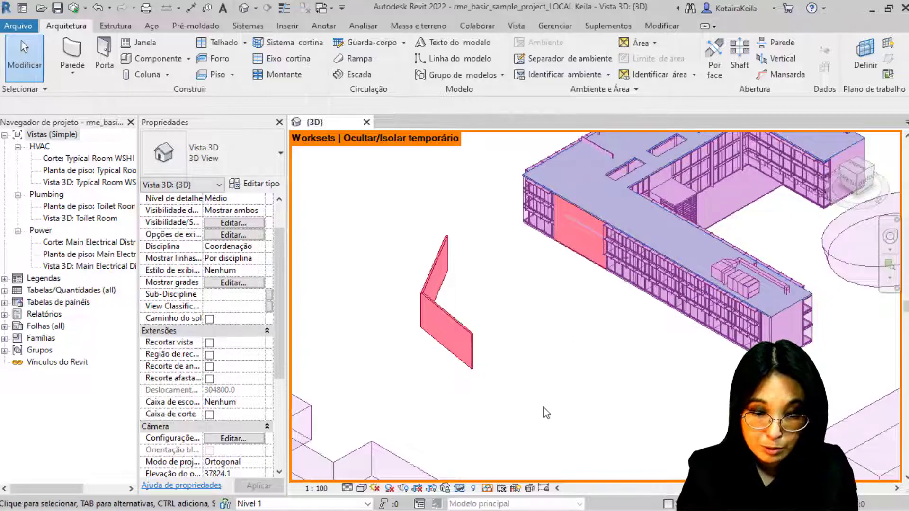
left_click(489, 489)
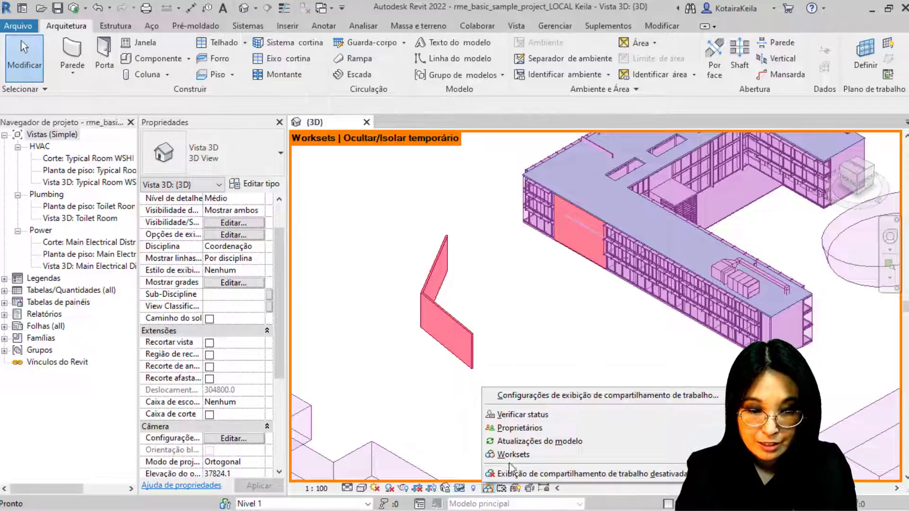
left_click(570, 396)
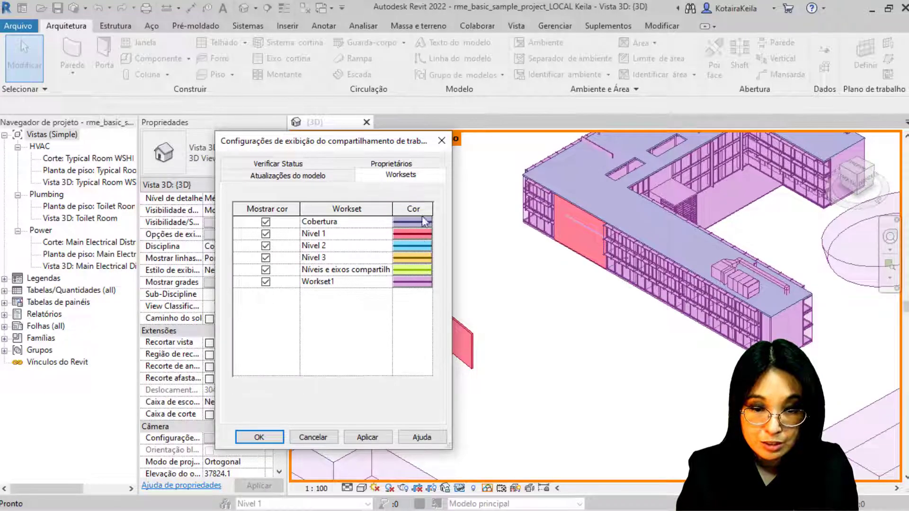
left_click(424, 282)
left_click(241, 272)
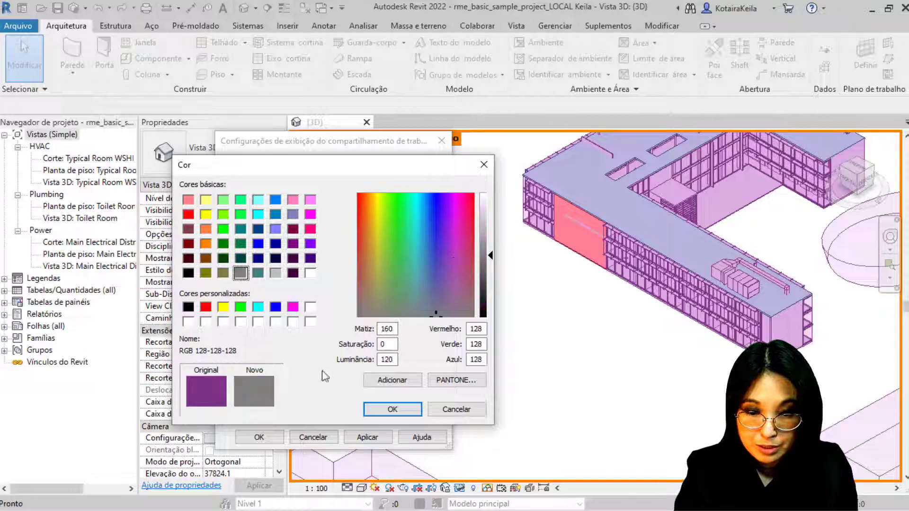
left_click(393, 409)
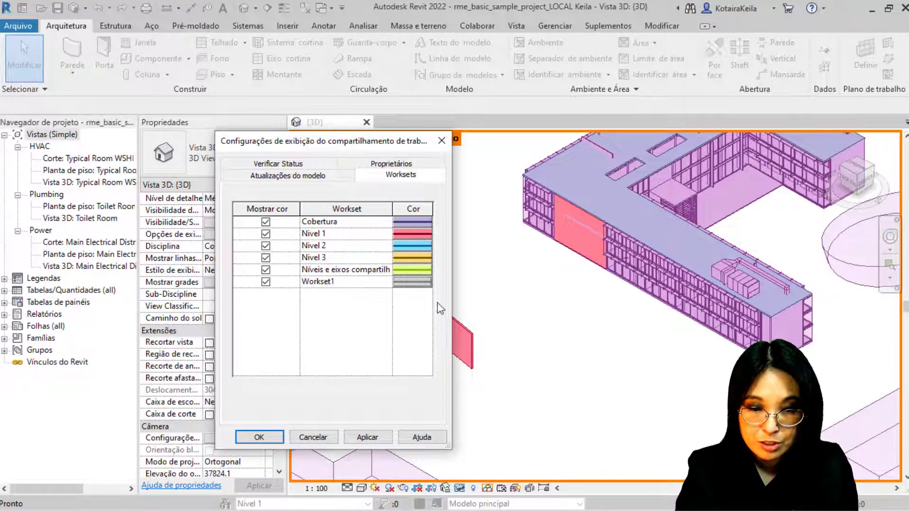
Change the Níveis e eixos compartilhados workset color to bright green and accept the worksharing display settings
left_click(424, 271)
left_click(242, 308)
left_click(393, 410)
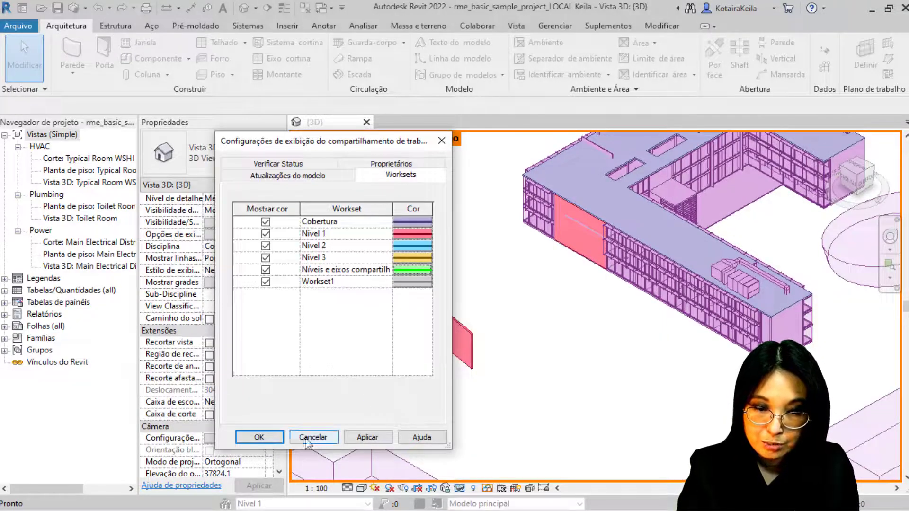
left_click(259, 437)
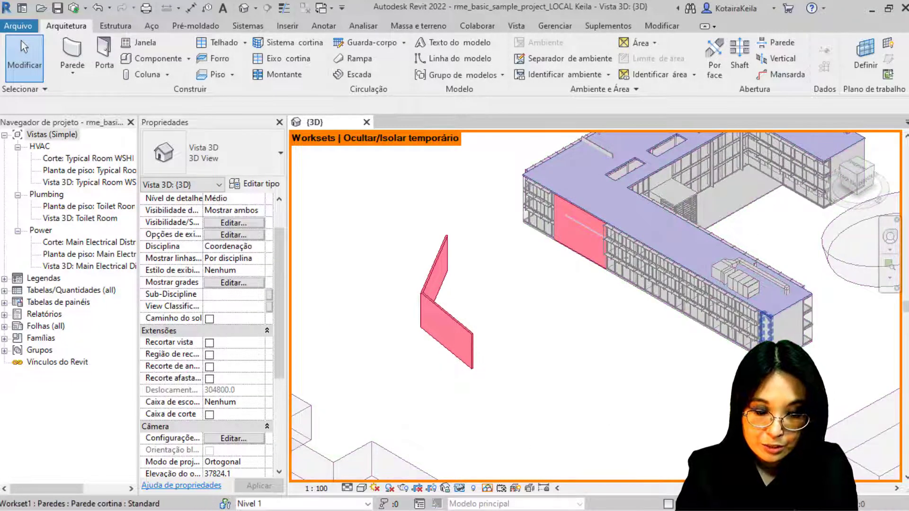
Assign the narrow Standard curtain wall at the near end of the long facade to the Nivel 2 workset and deselect it
left_click(694, 341)
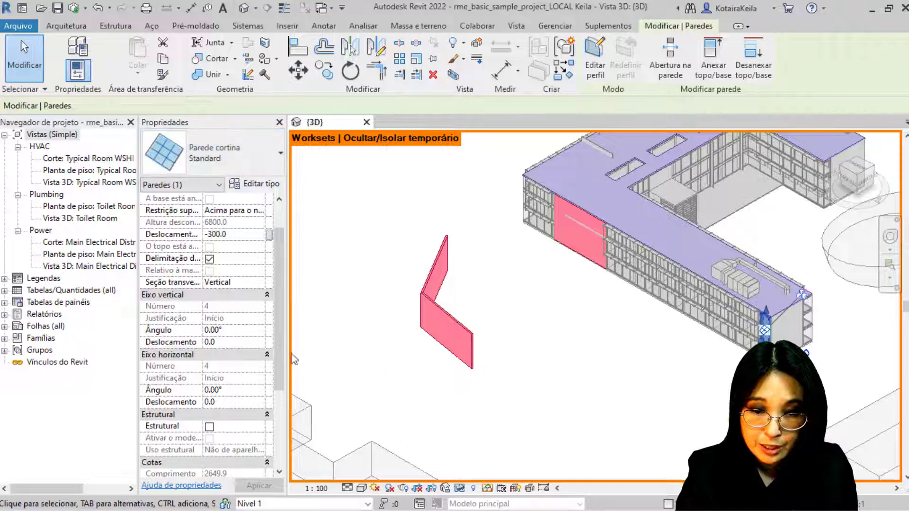
scroll(283, 364, "down", 5)
left_click(259, 402)
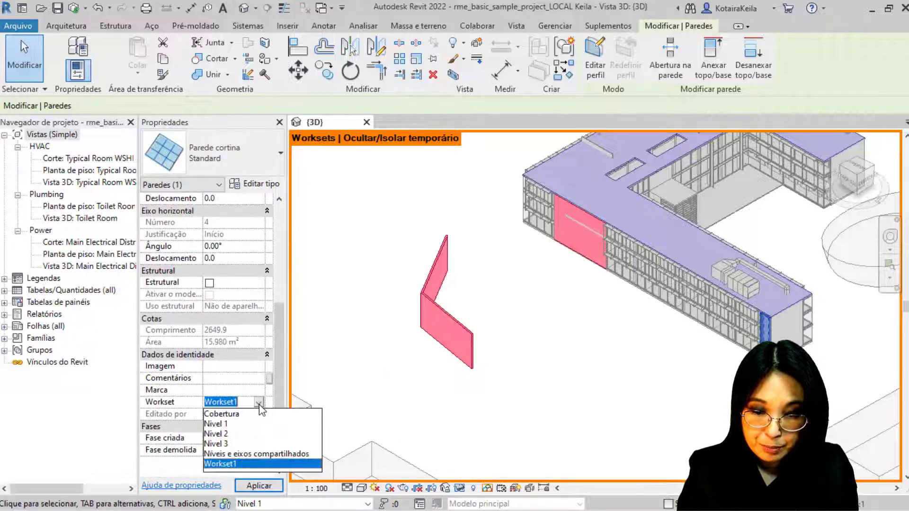
left_click(225, 434)
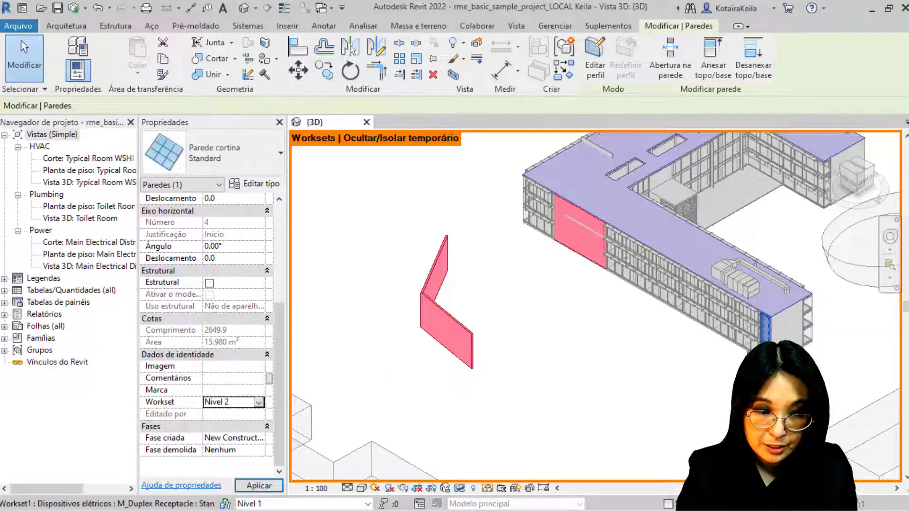
key("Escape")
Assign the Sonnenschutz floor strip along the building's roof edge to the Nivel 3 workset and deselect it
scroll(720, 319, "up", 2)
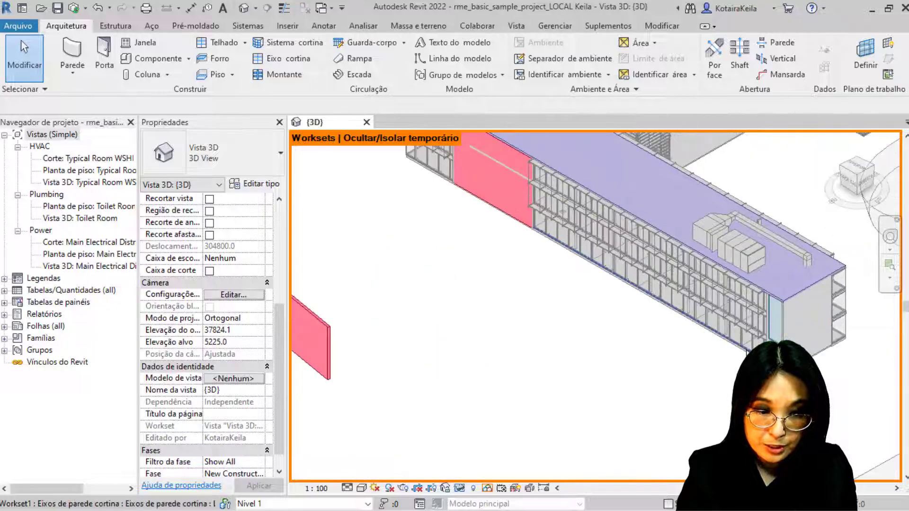
scroll(756, 297, "up", 2)
key("Tab")
left_click(757, 298)
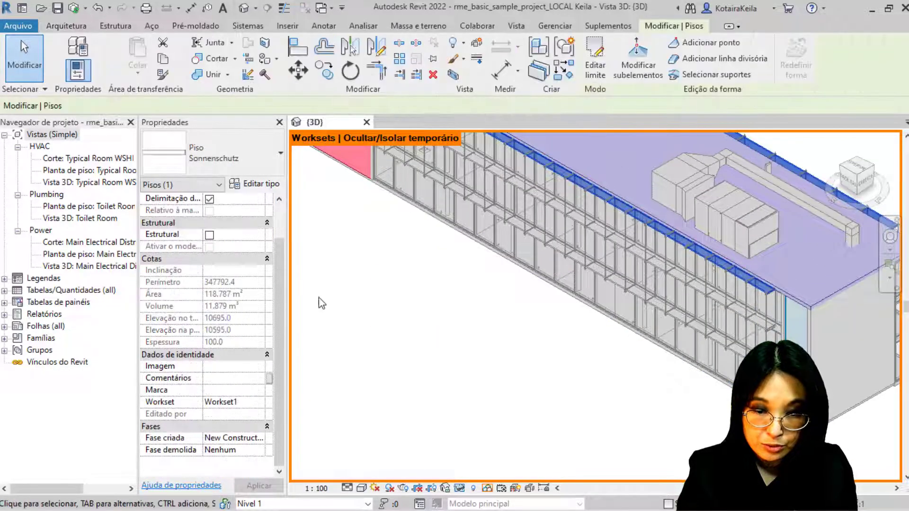
left_click(257, 405)
left_click(258, 402)
left_click(226, 445)
left_click(593, 384)
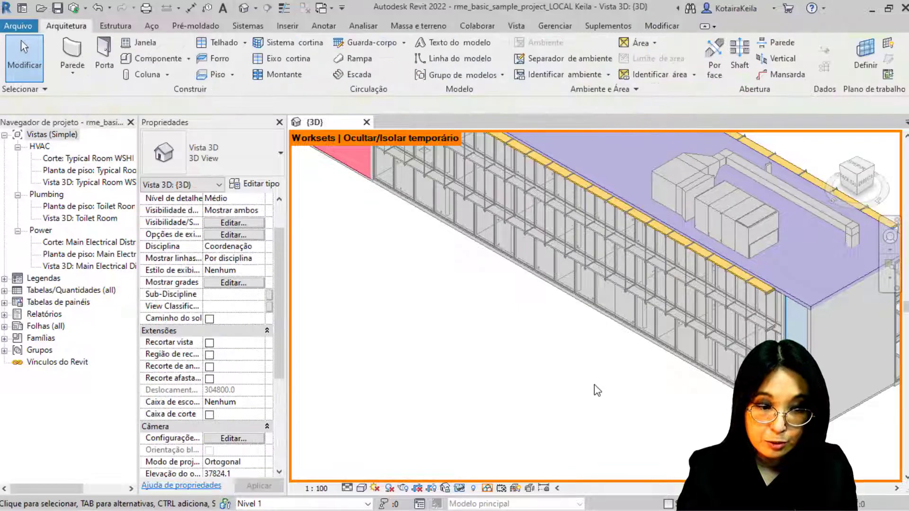
scroll(594, 390, "down", 3)
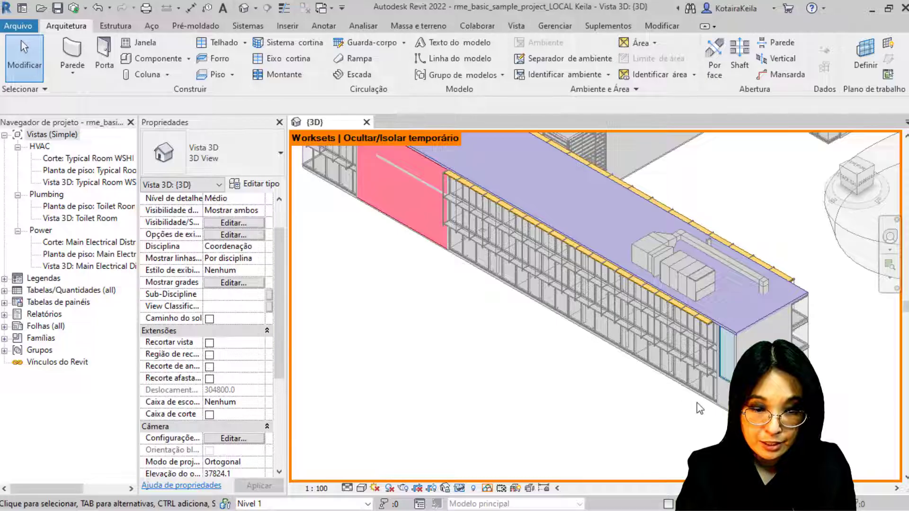
scroll(699, 409, "down", 2)
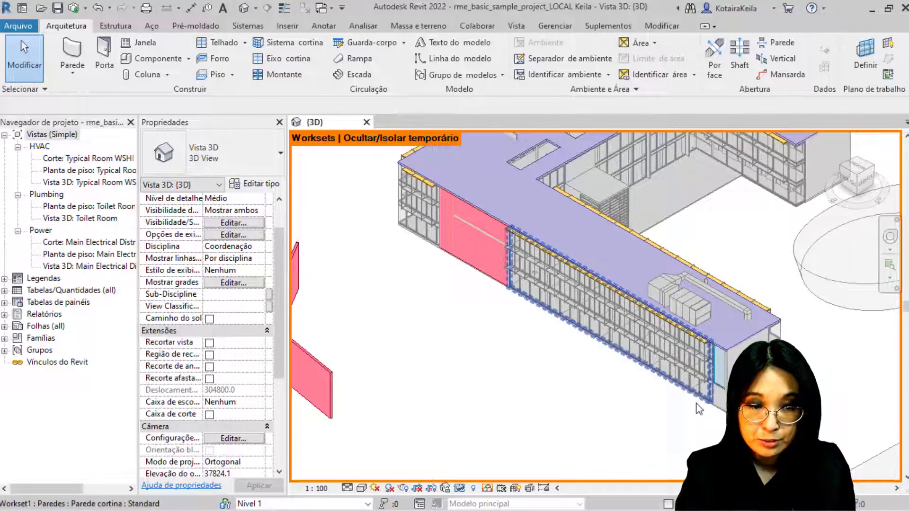